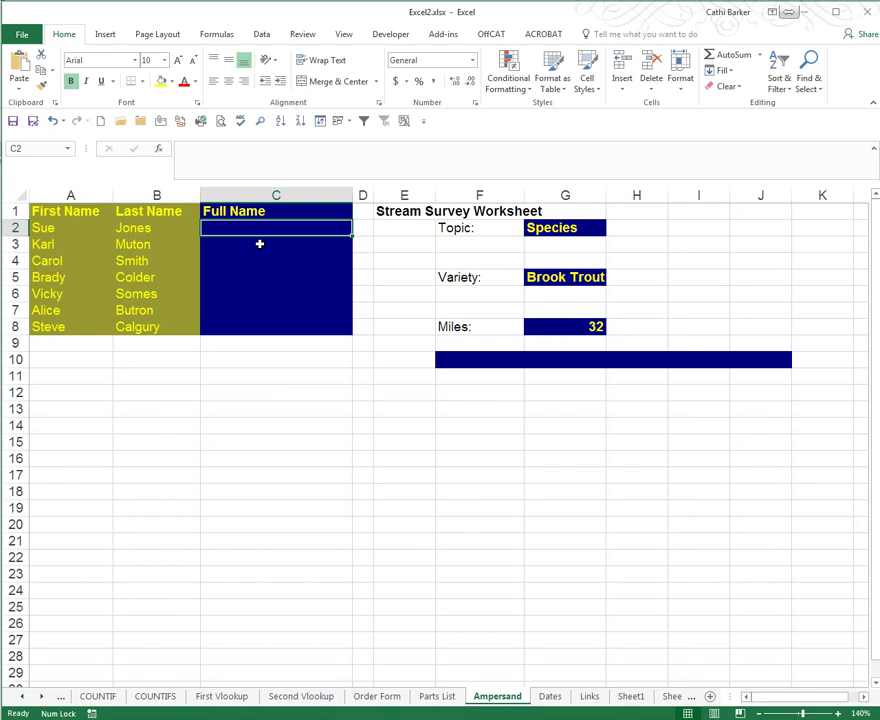
Step: Enter the formula =A2&B2 in cell C2 to join the first and last names
text(=)
click(88, 229)
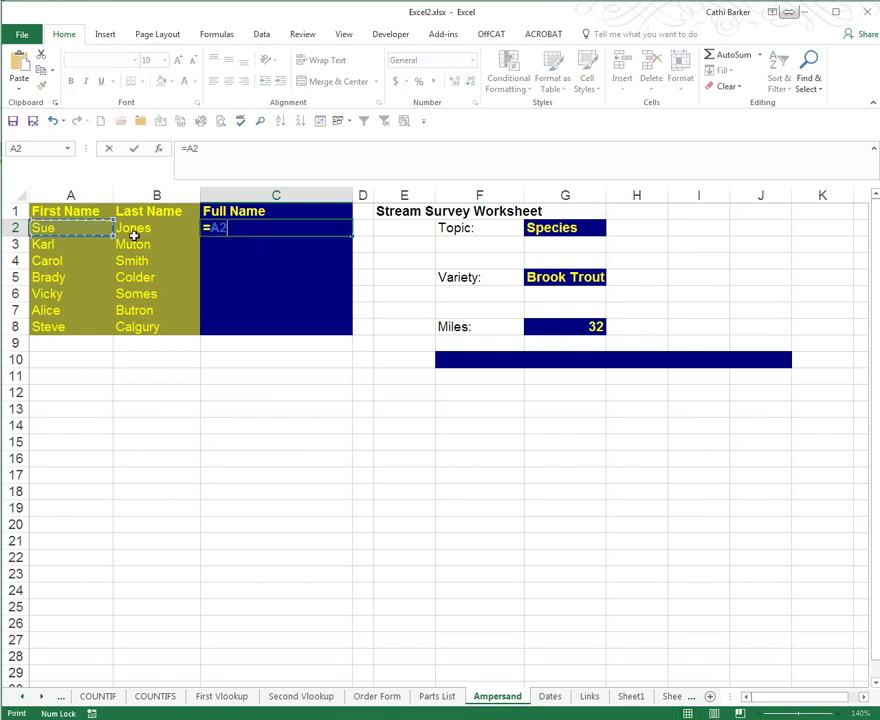
click(218, 147)
text(&)
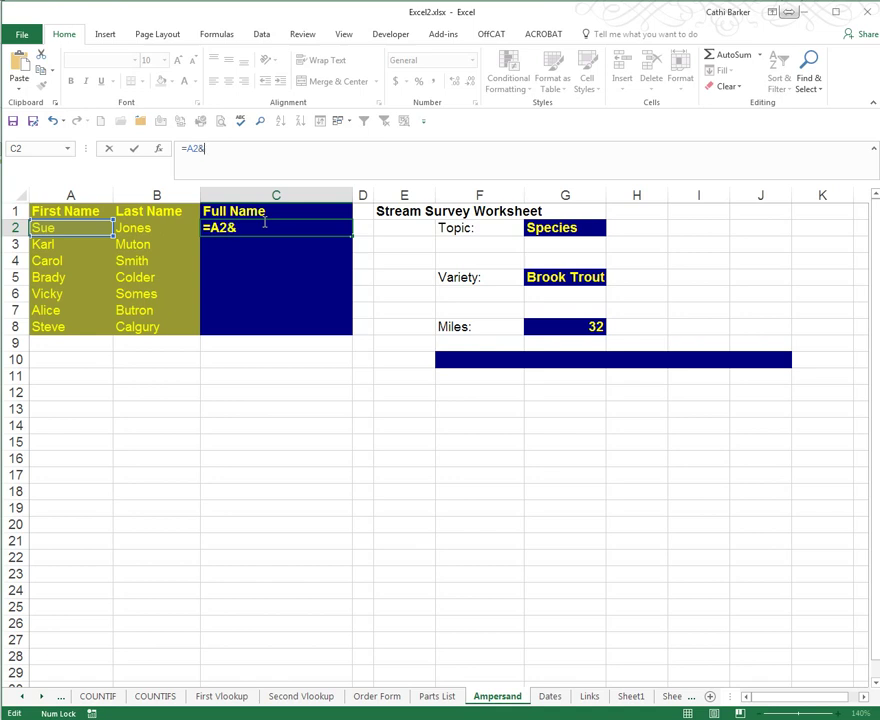
click(150, 227)
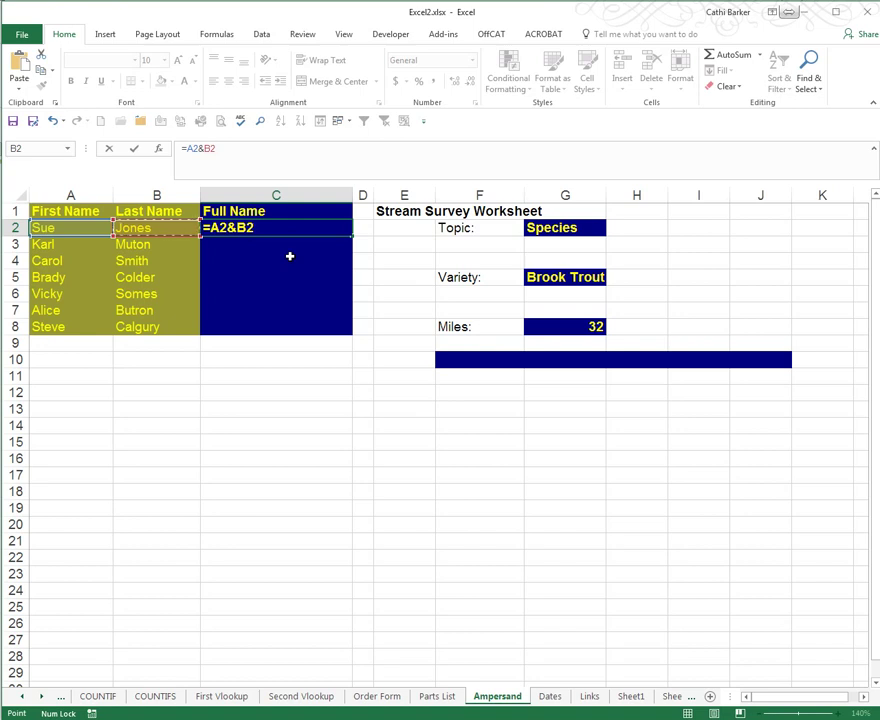
key(ctrl+Return)
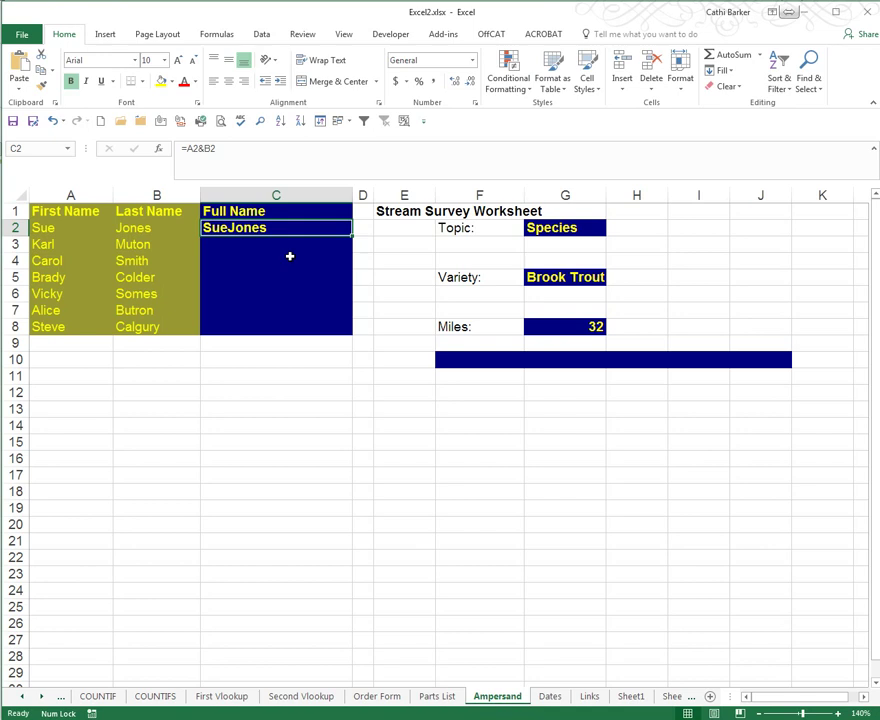
Step: Change the formula in C2 to =A2&" "&B2 and fill it down the Full Name column to C8
click(197, 150)
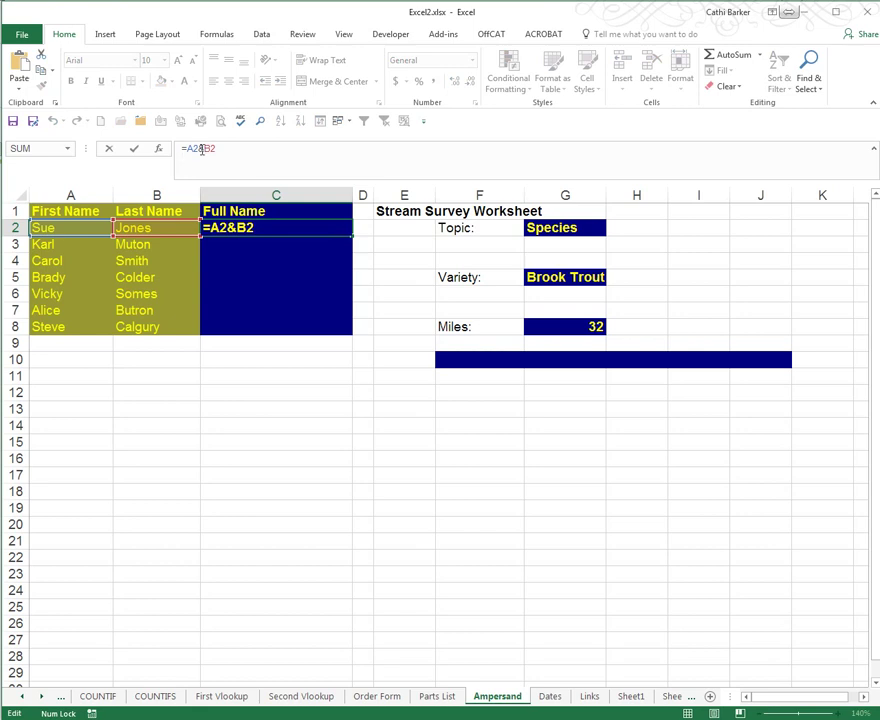
text(")
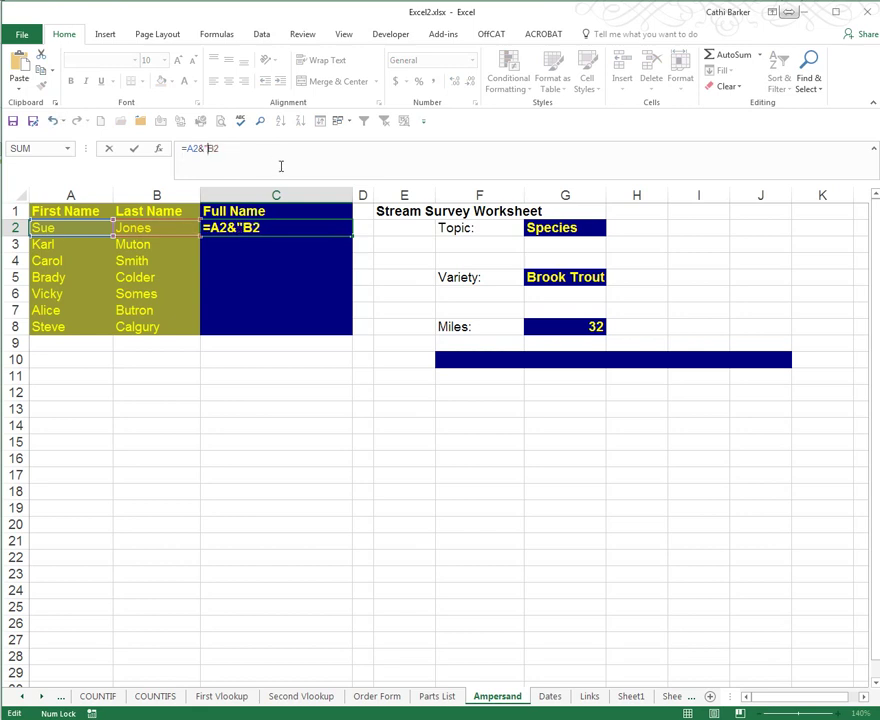
text( ")
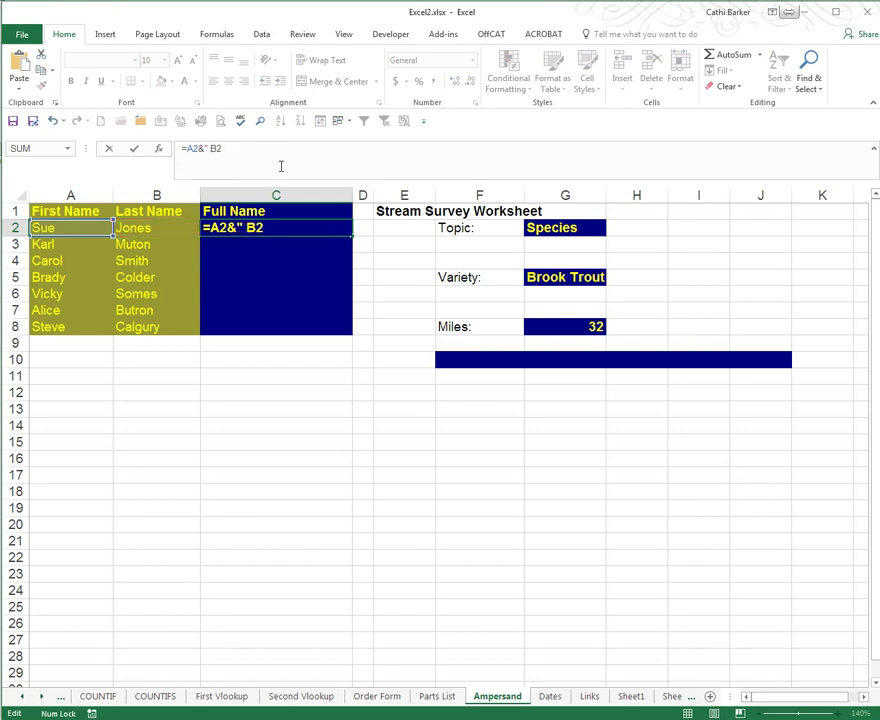
text(&)
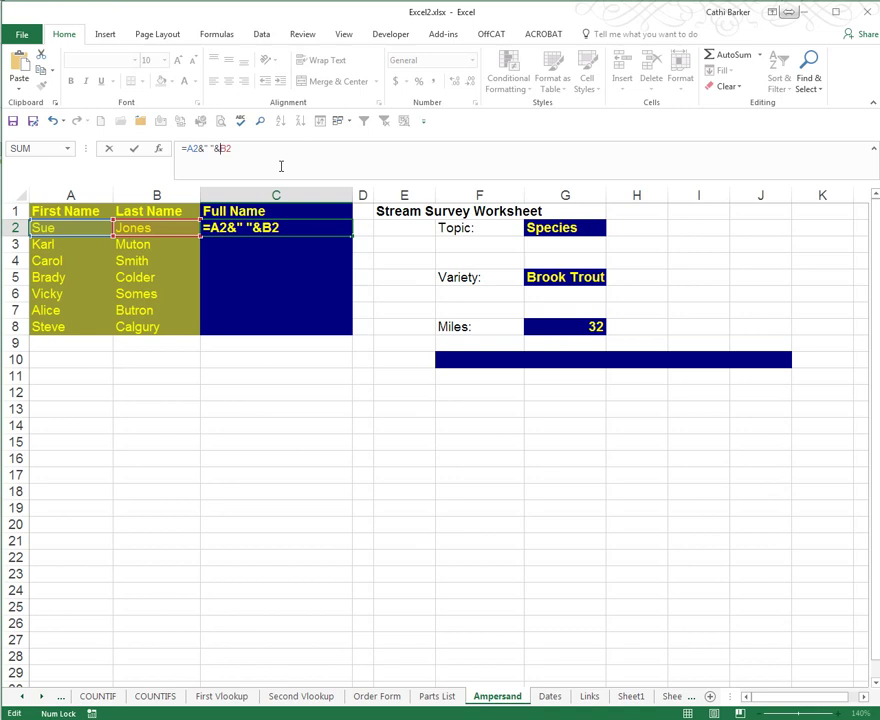
key(ctrl+Return)
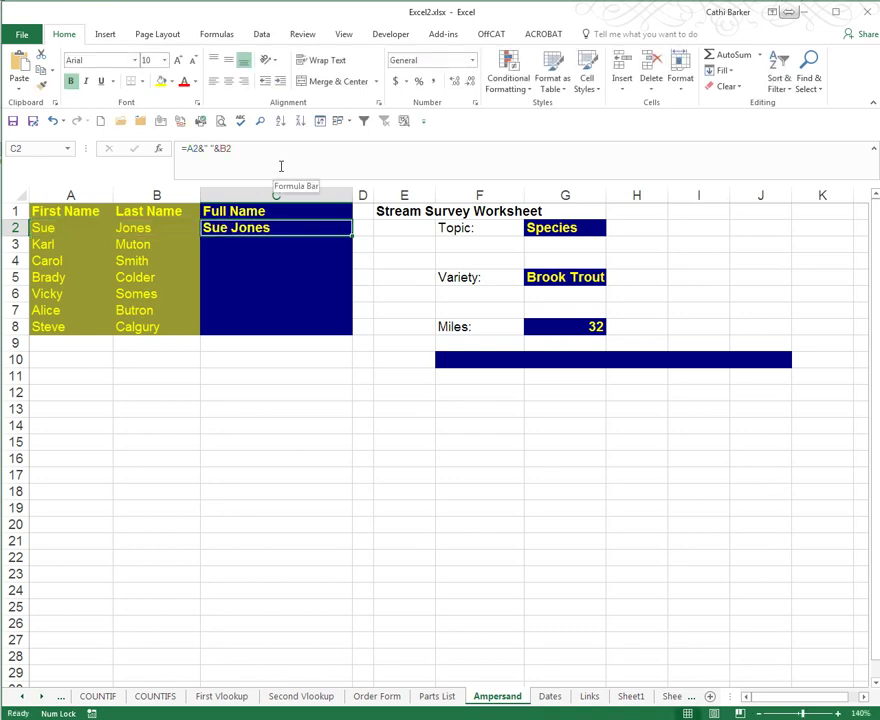
double_click(351, 236)
click(338, 230)
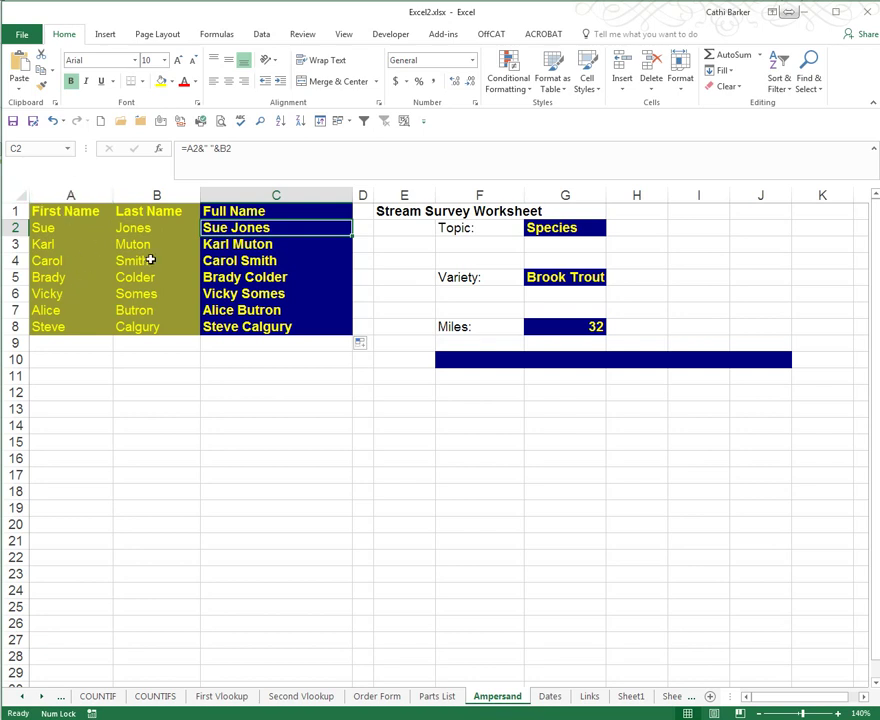
Step: Try deleting the First Name and Last Name columns, and undo the deletion
drag(71, 195, 128, 196)
right_click(150, 197)
click(190, 312)
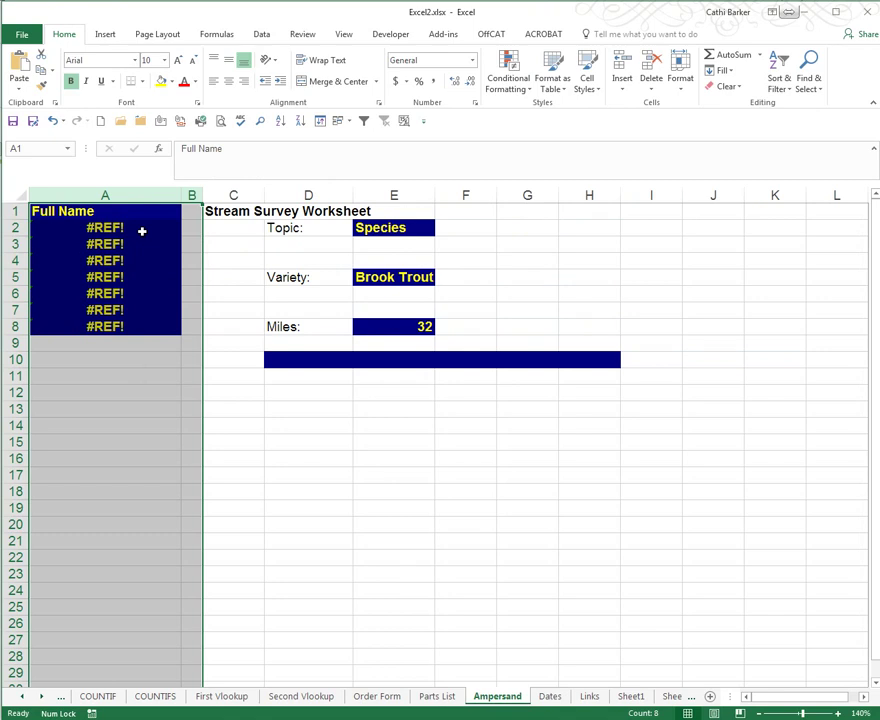
key(ctrl+z)
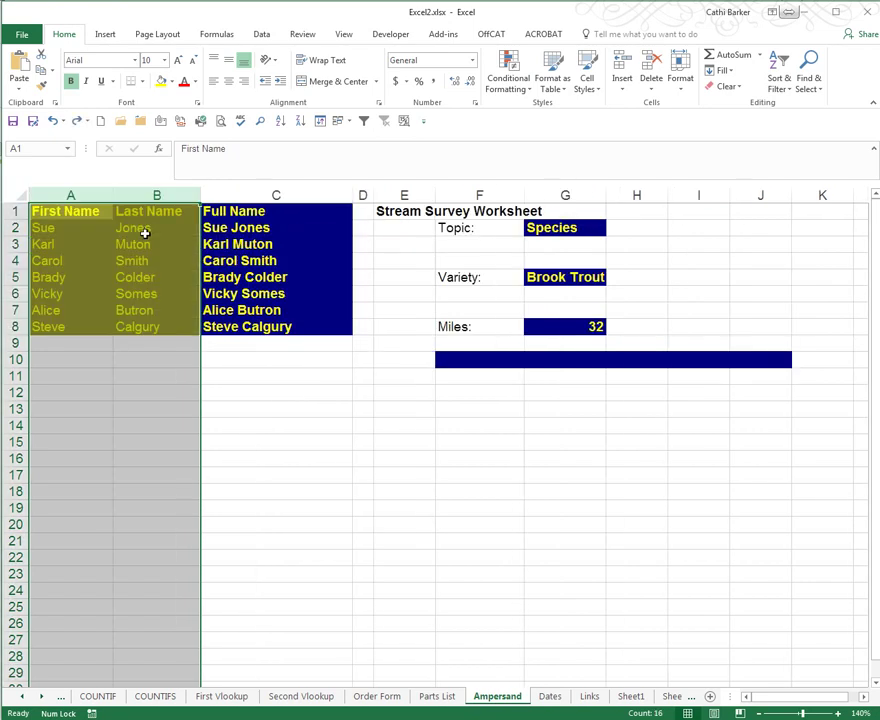
click(145, 230)
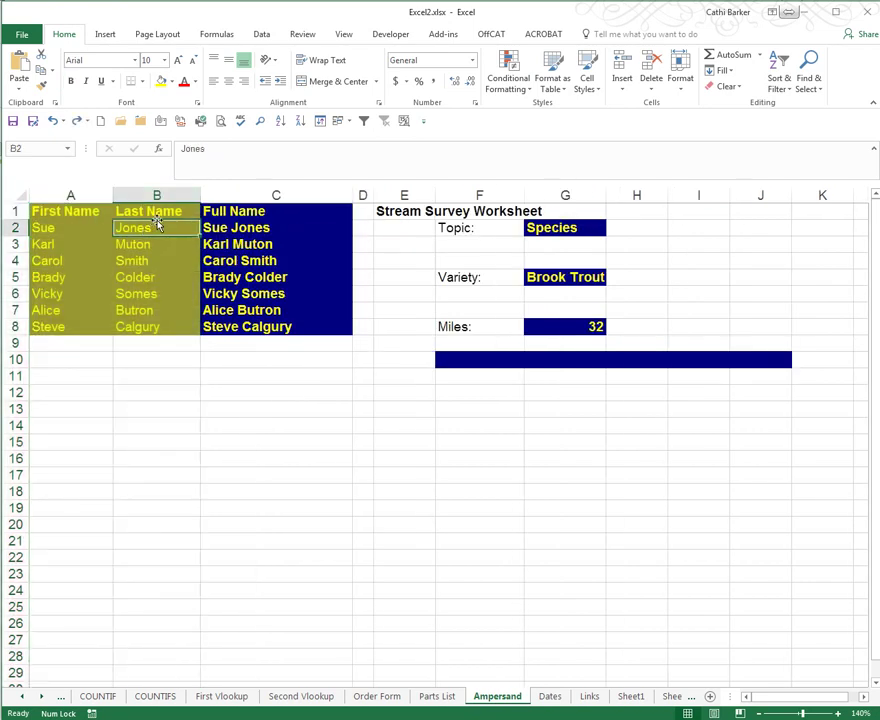
Step: Copy the Full Name formulas in C2:C8 and paste them over the same cells as values
click(240, 230)
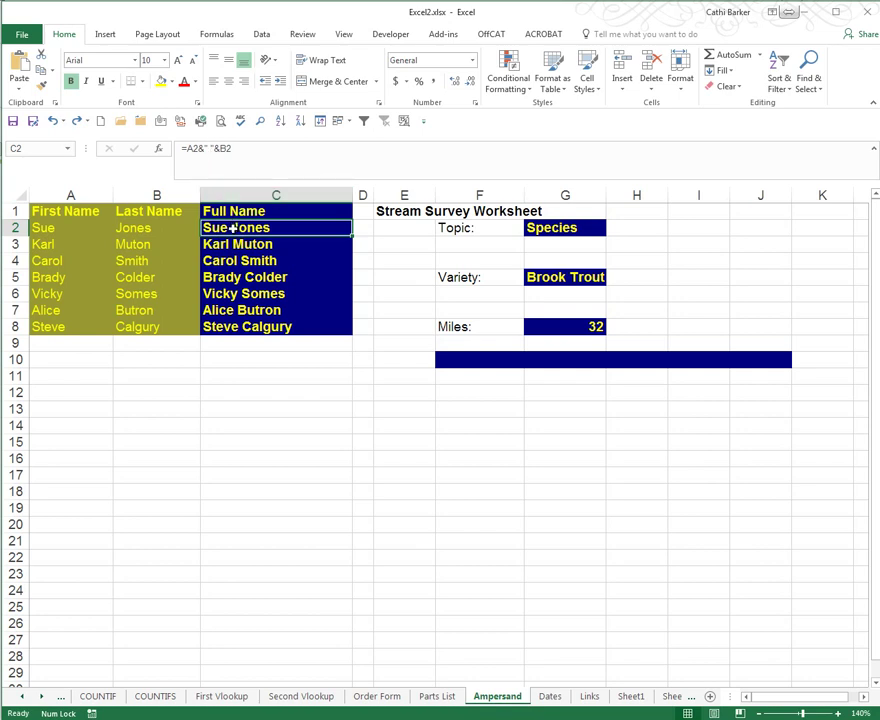
drag(233, 228, 237, 327)
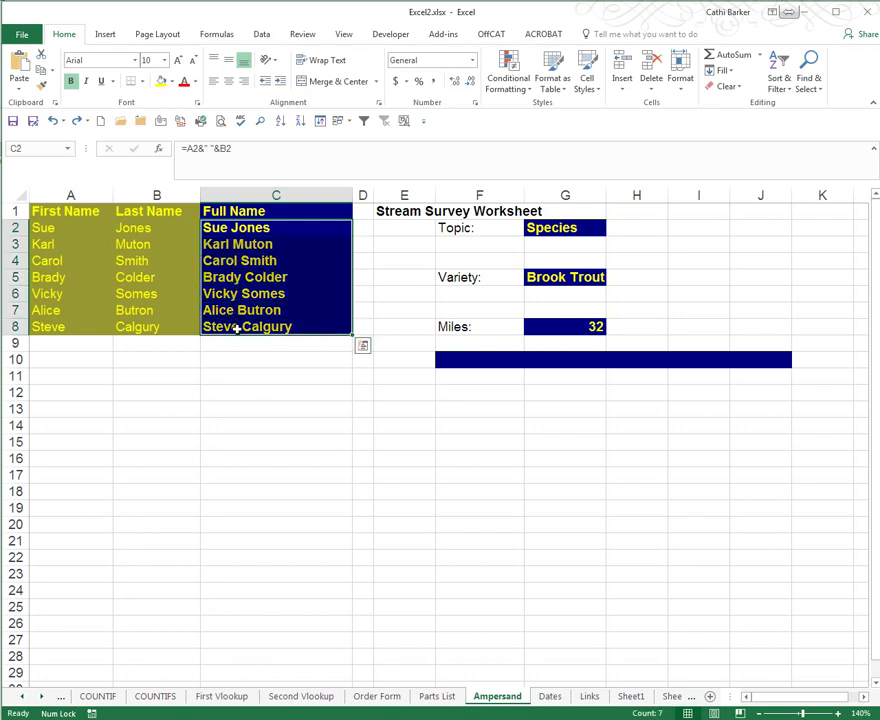
right_click(240, 231)
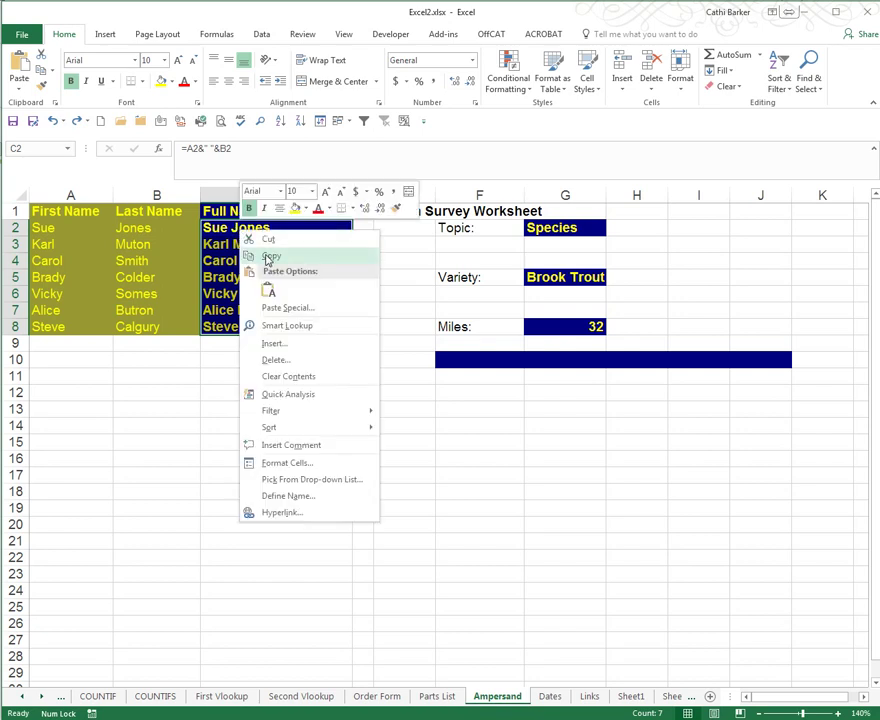
click(268, 255)
right_click(242, 230)
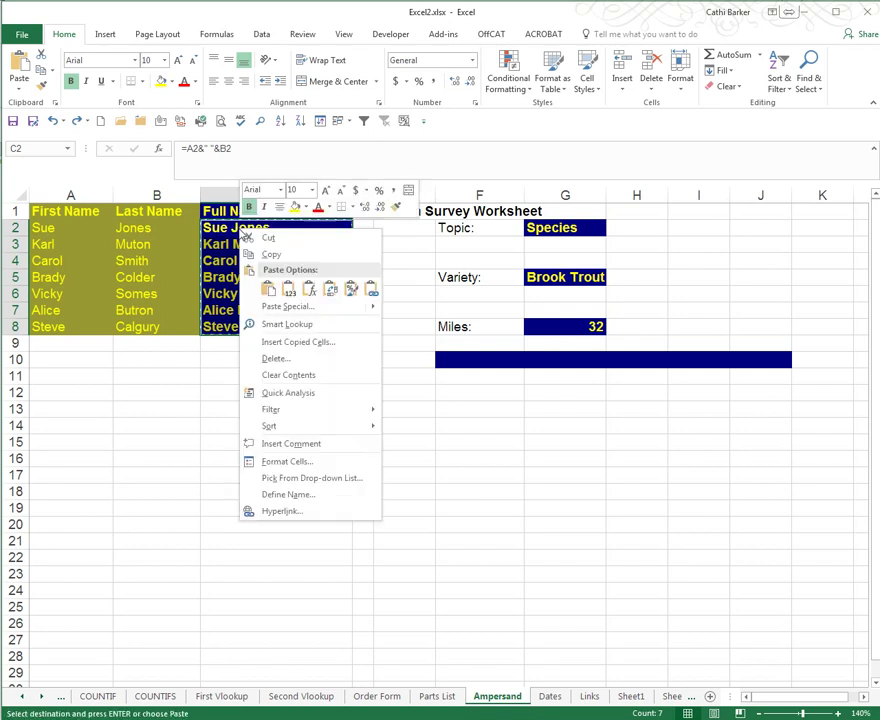
click(288, 290)
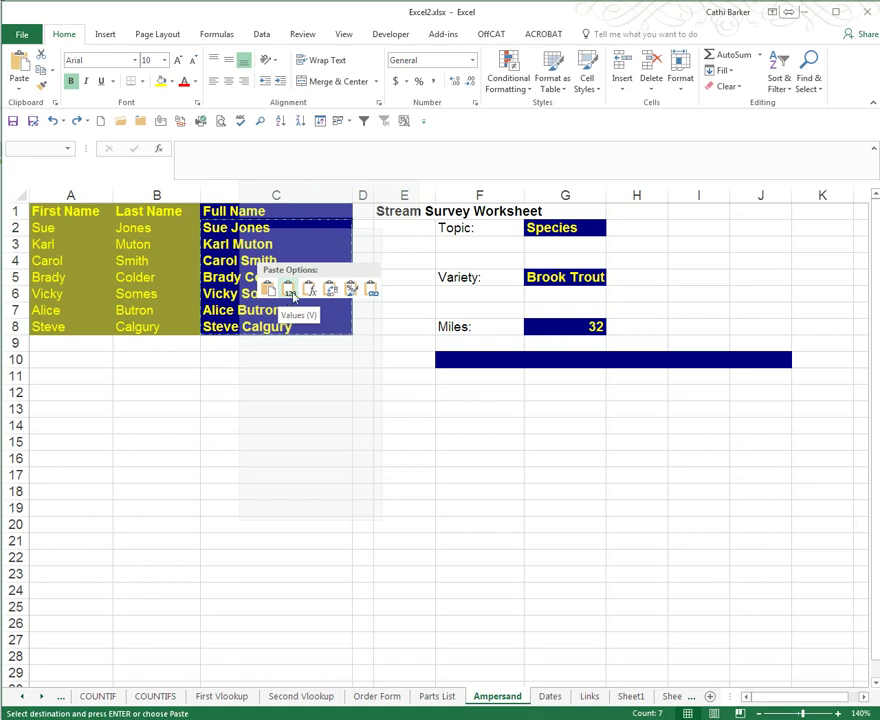
click(288, 290)
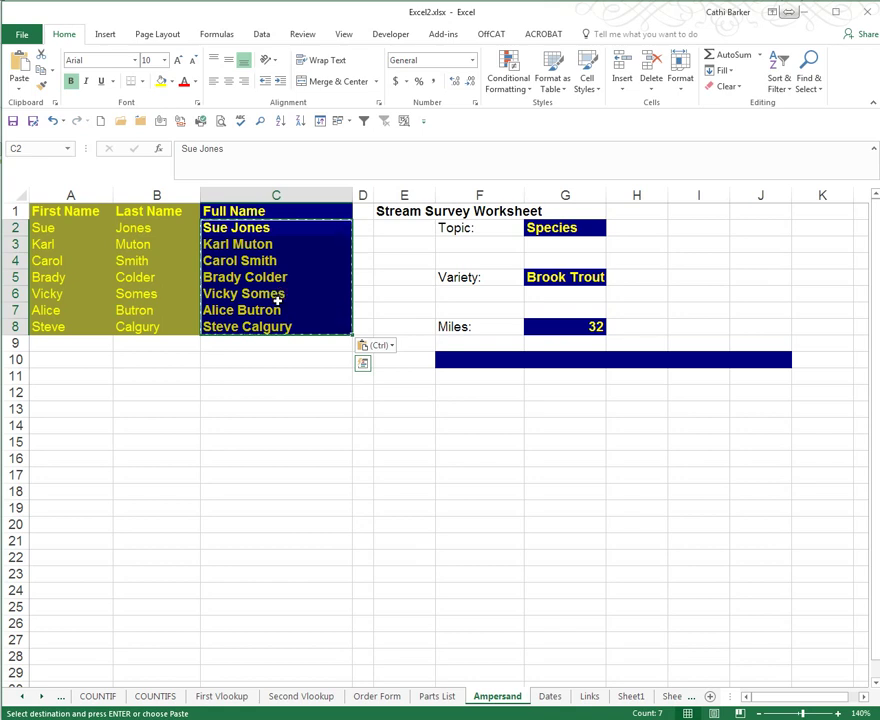
key(Escape)
Step: Check the contents of each Full Name cell from C2 to C8 for plain text instead of formulas
click(238, 228)
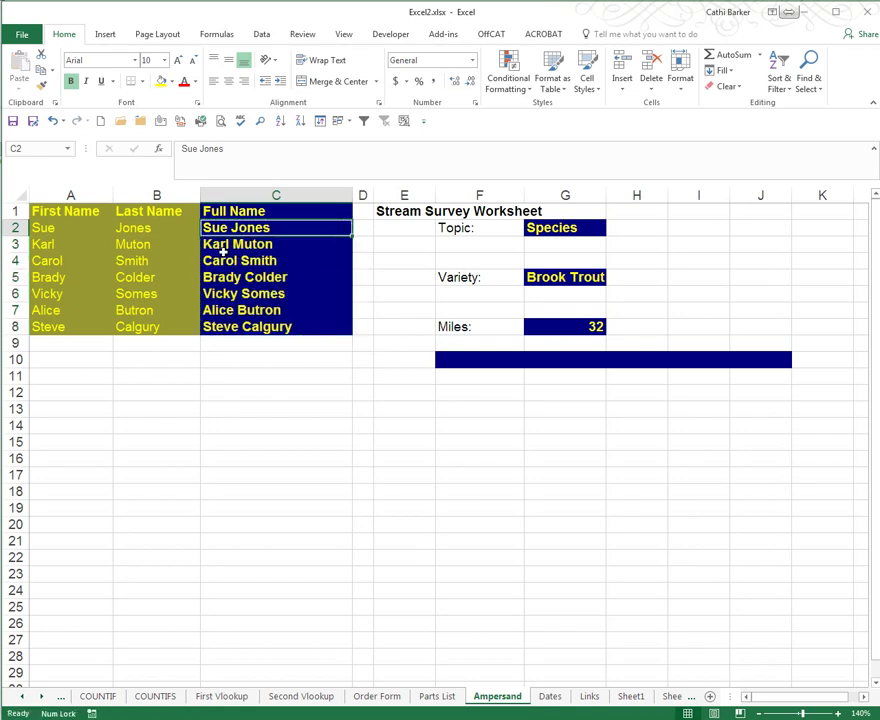
click(232, 246)
click(228, 261)
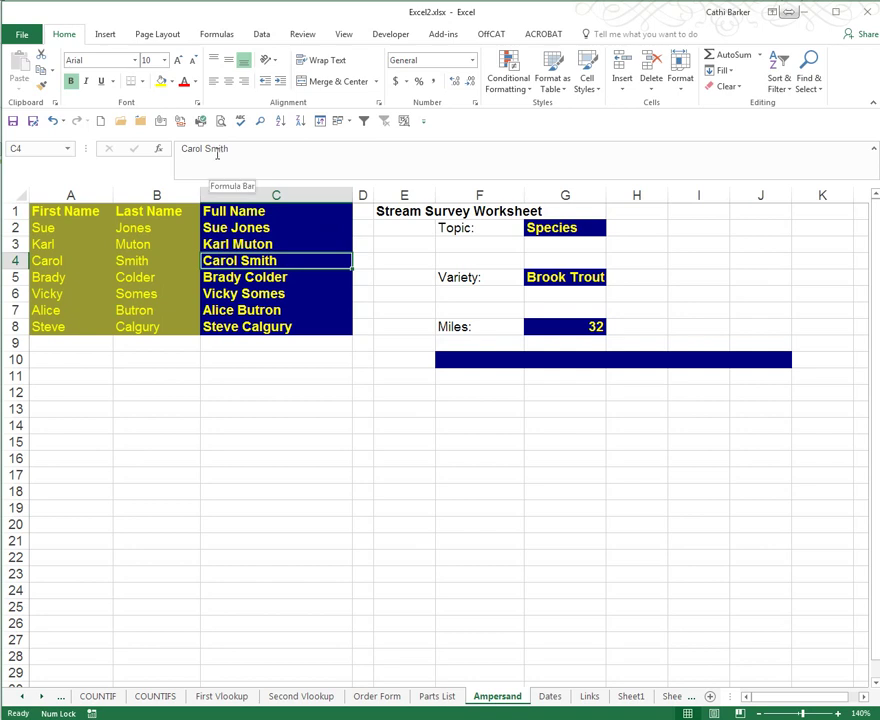
click(229, 282)
click(232, 294)
click(232, 310)
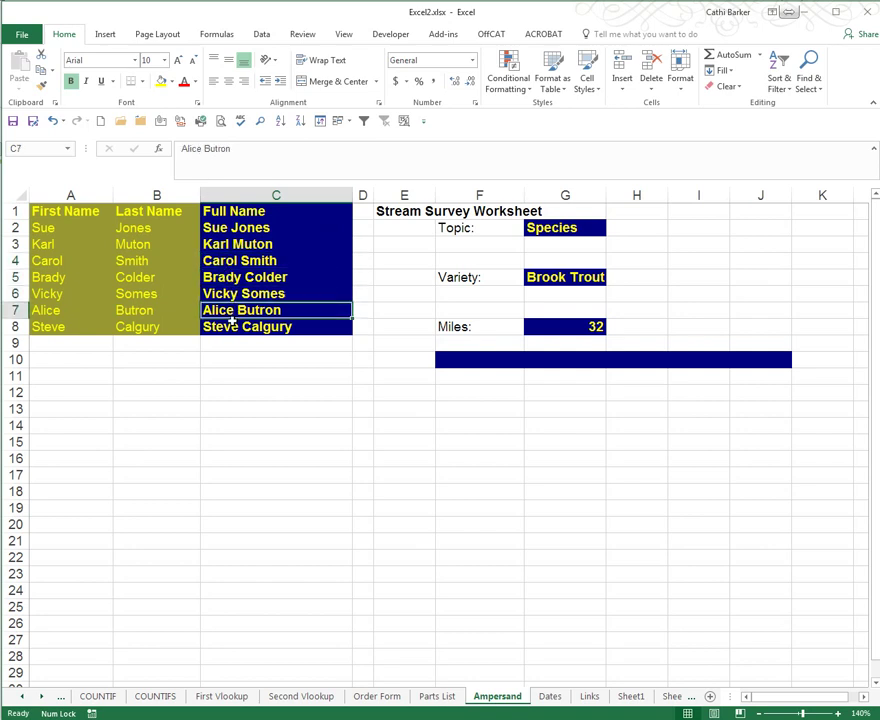
click(232, 326)
click(230, 229)
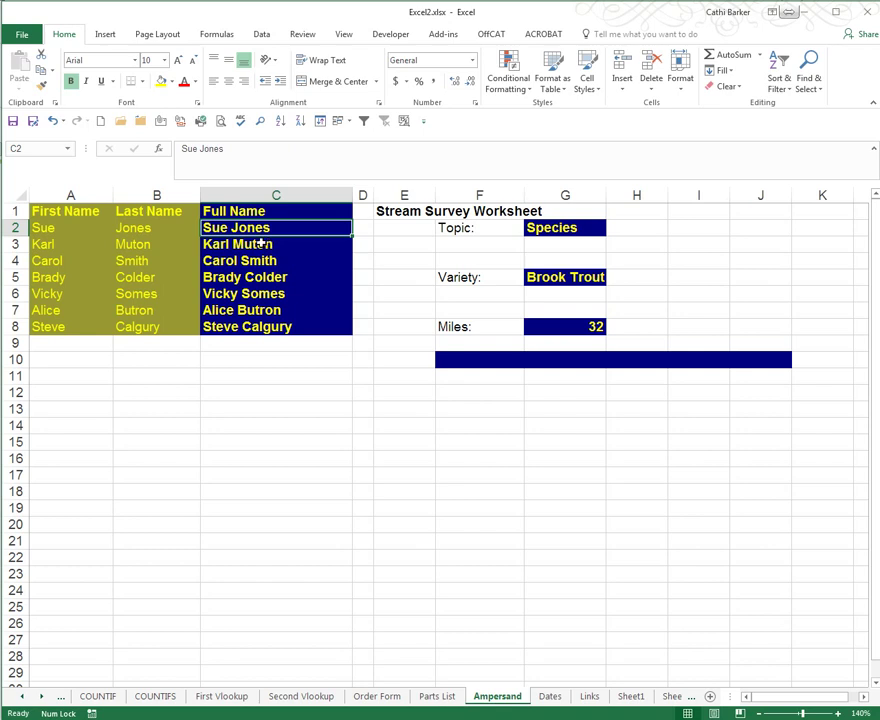
Step: Delete the First Name and Last Name columns, A and B
drag(72, 195, 154, 195)
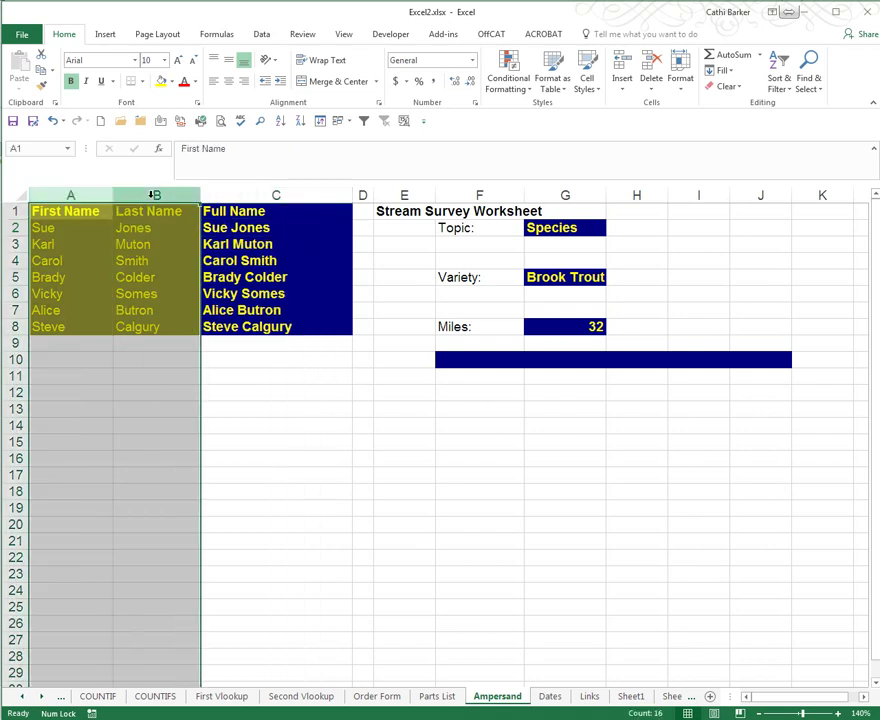
right_click(153, 195)
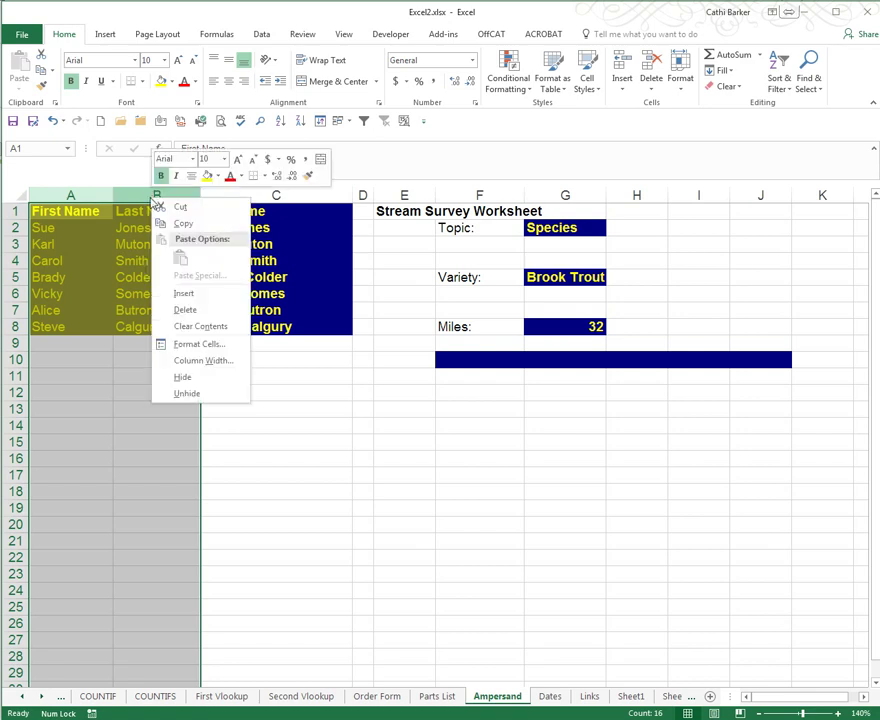
click(197, 310)
click(118, 230)
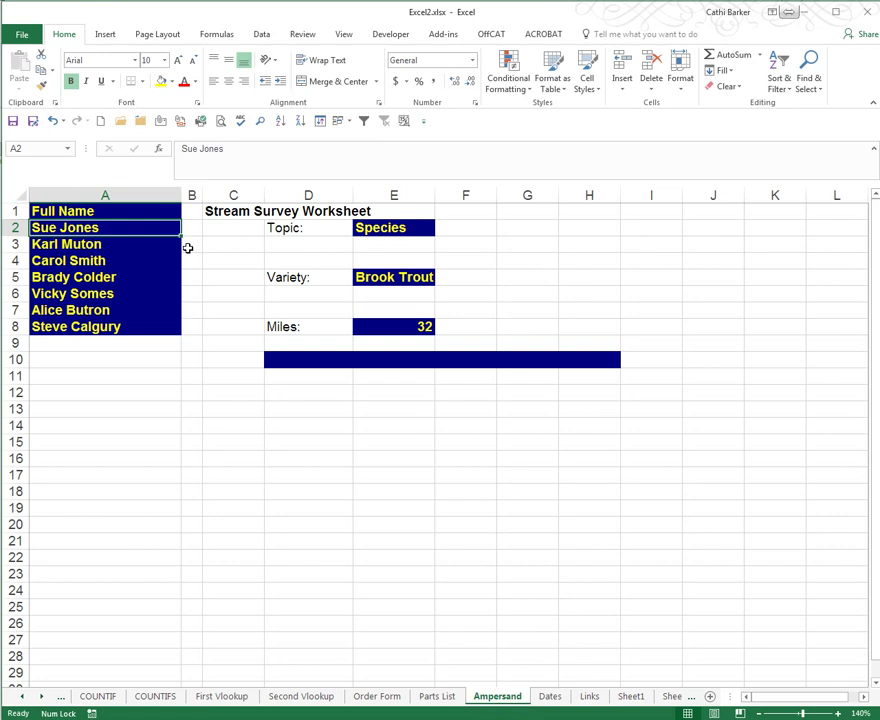
Step: Begin a formula in D10 with ="Stream population for "&E5, referencing the Variety cell
click(296, 362)
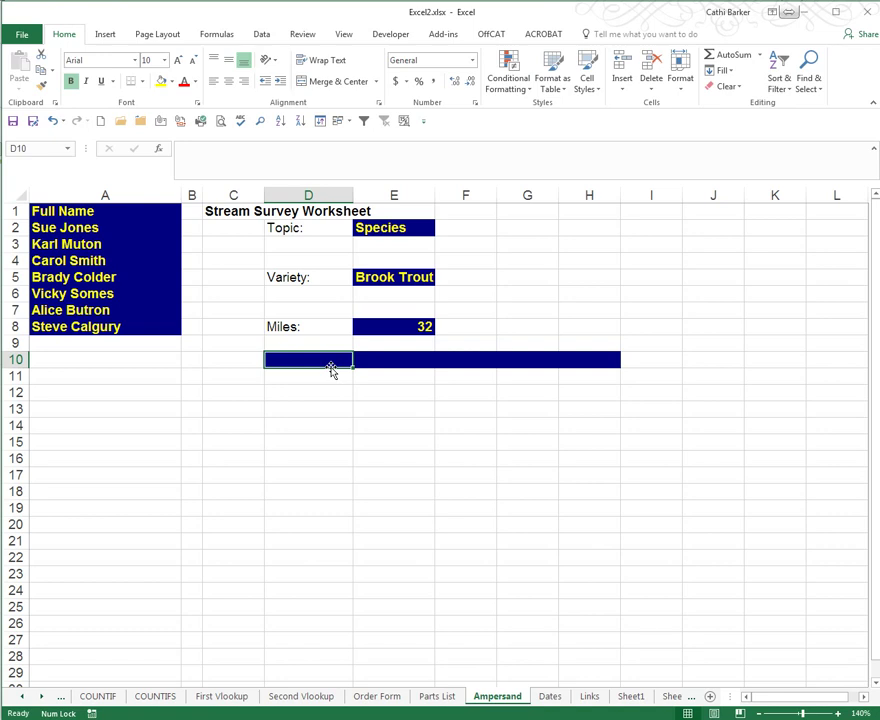
text(=)
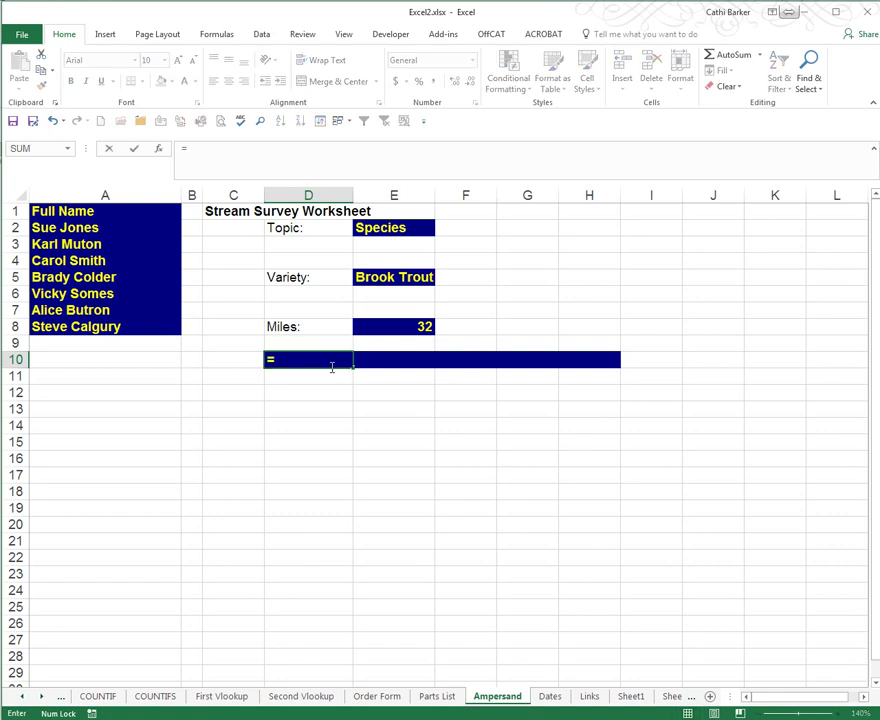
text("Stream popul)
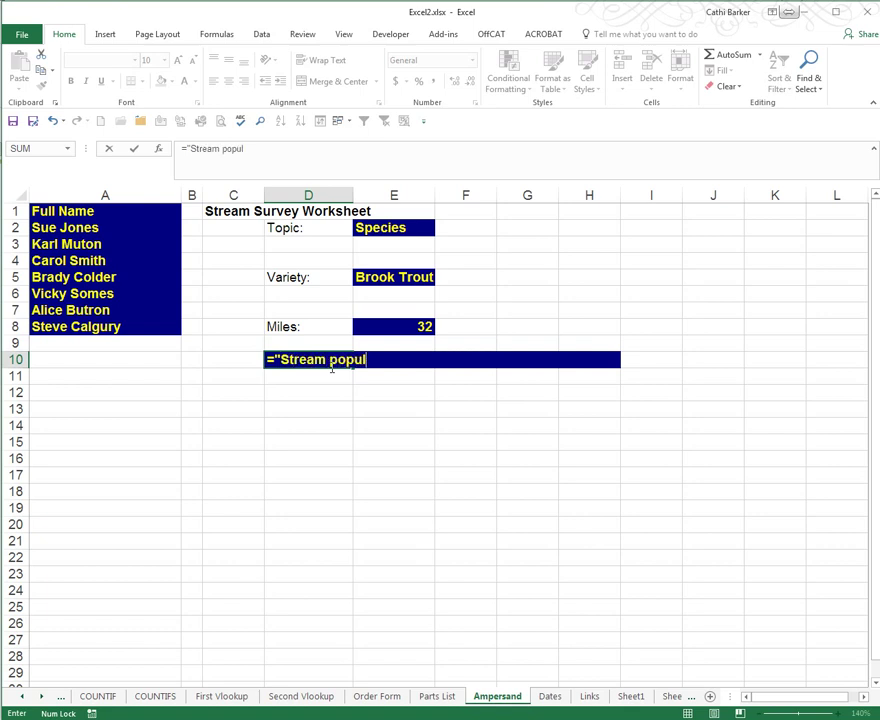
text(ation for )
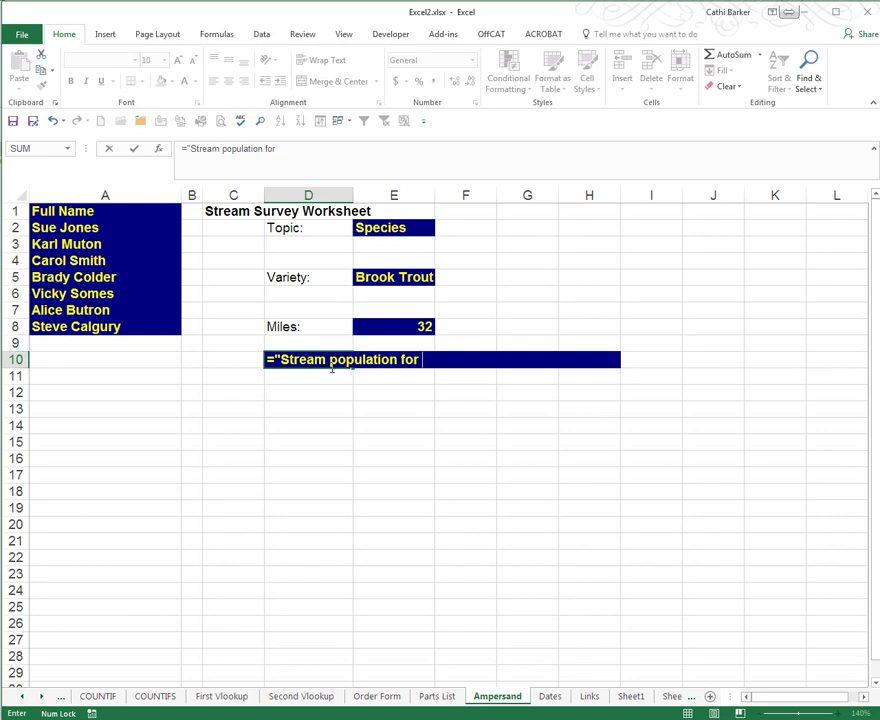
text("&)
click(369, 277)
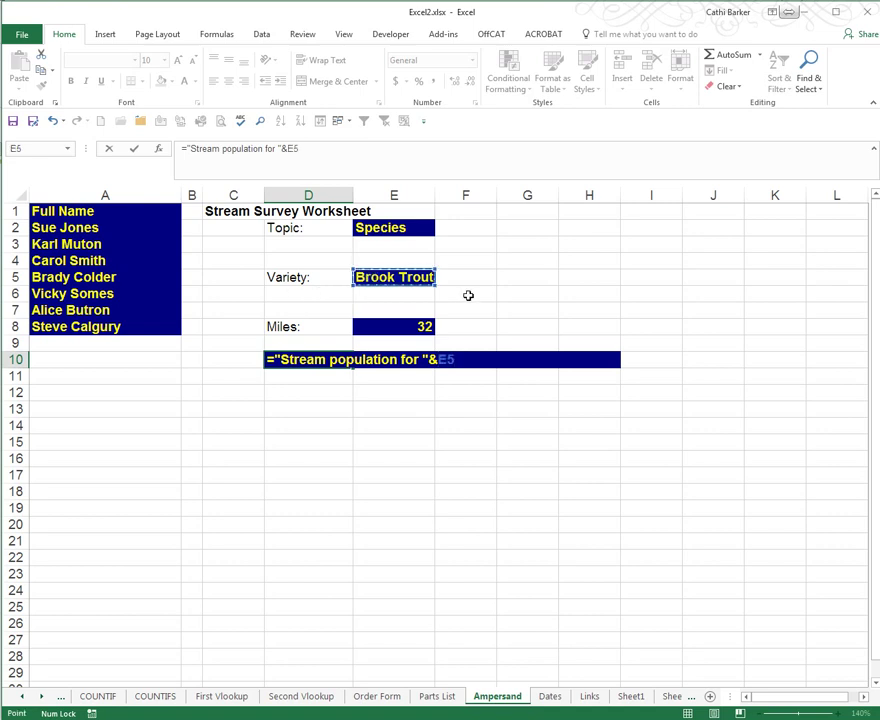
Step: Complete the D10 formula by appending &" "&E2&" is "&E8&"/mile", referencing the Topic and Miles cells
text(&" "&)
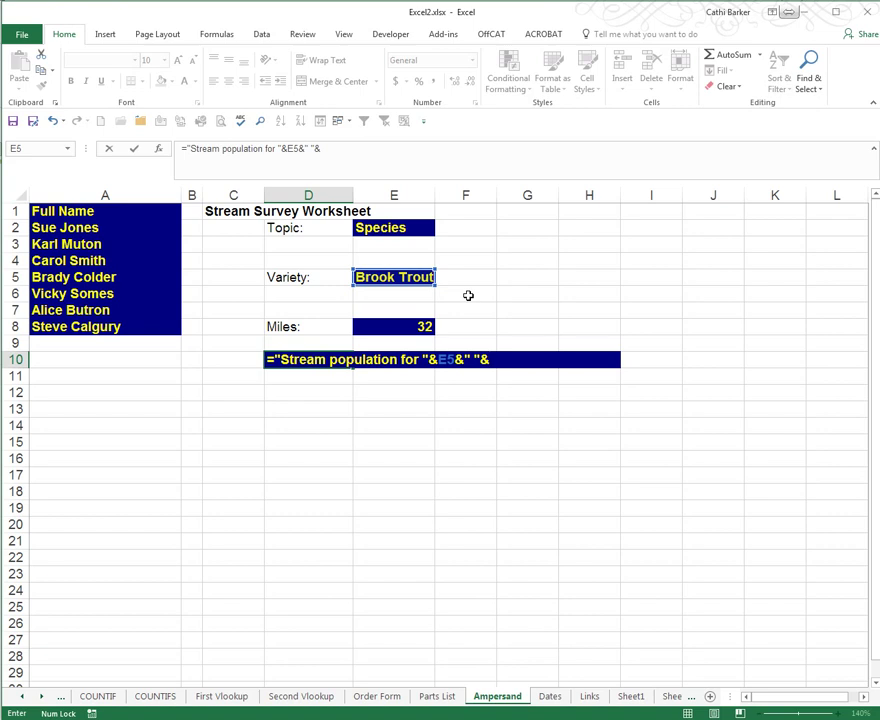
click(408, 228)
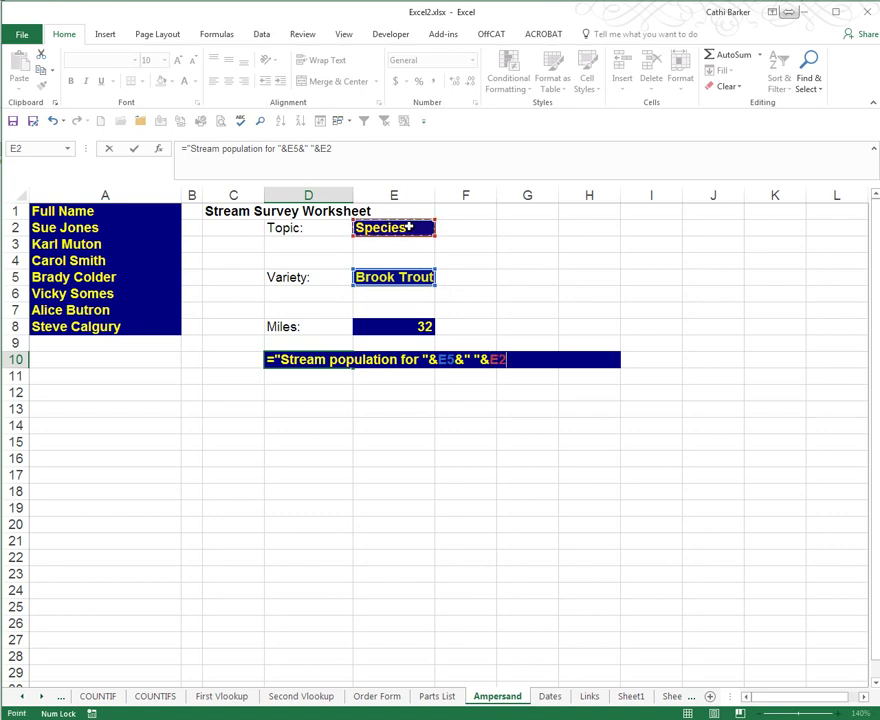
text(&" is)
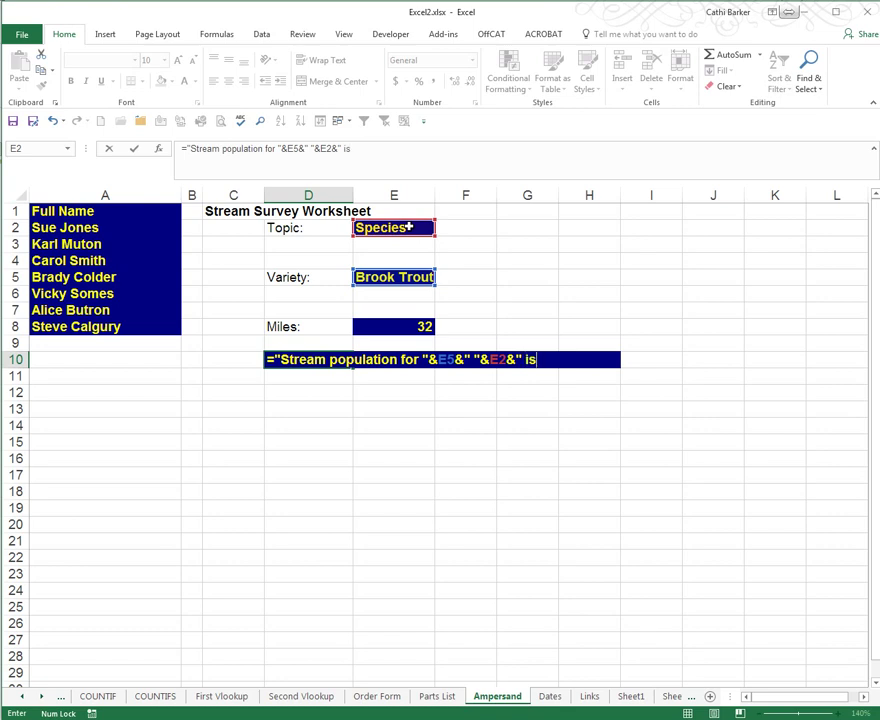
text( "&)
click(398, 326)
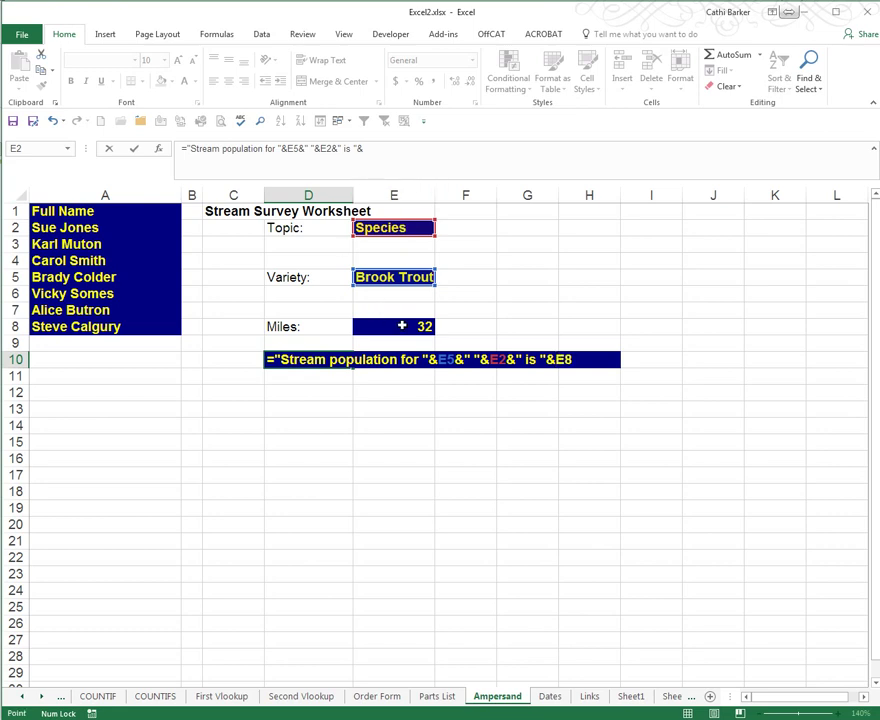
text(&")
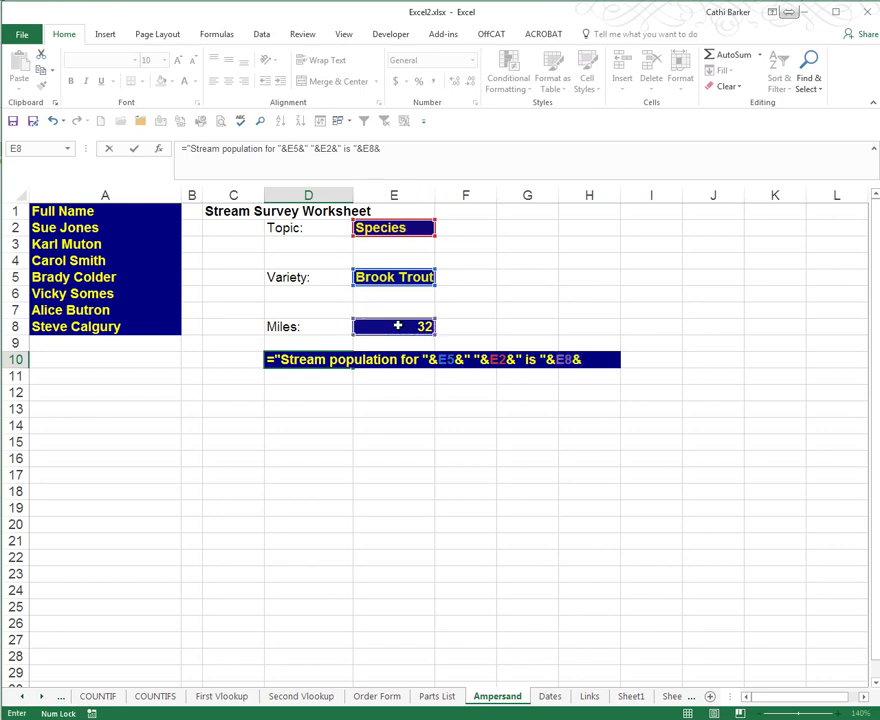
text(/mile")
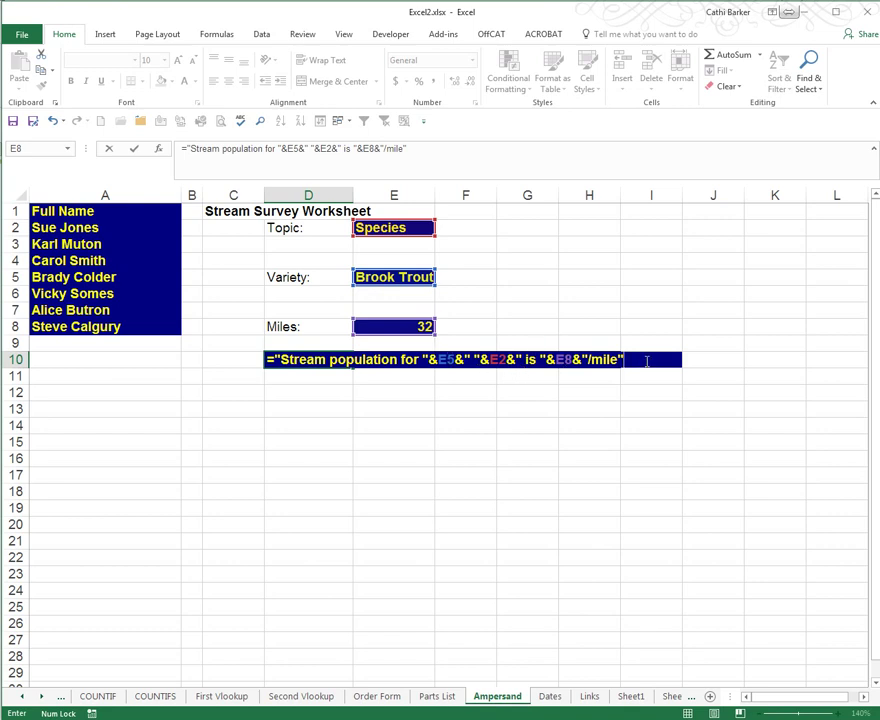
key(ctrl+Return)
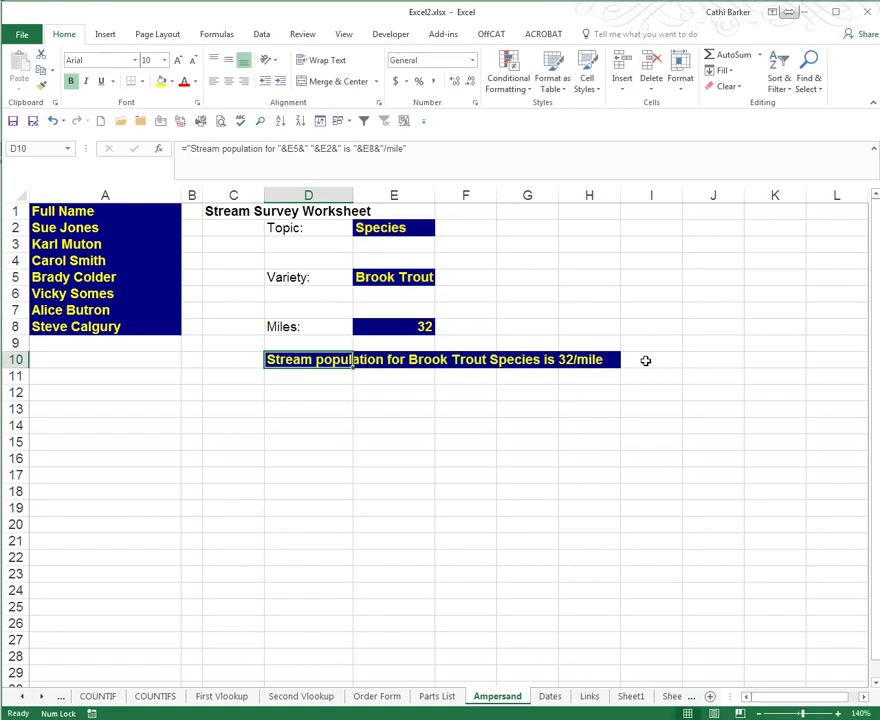
Step: Change the Variety in E5 to Rainbow Trout and autofit column E to its contents
click(380, 277)
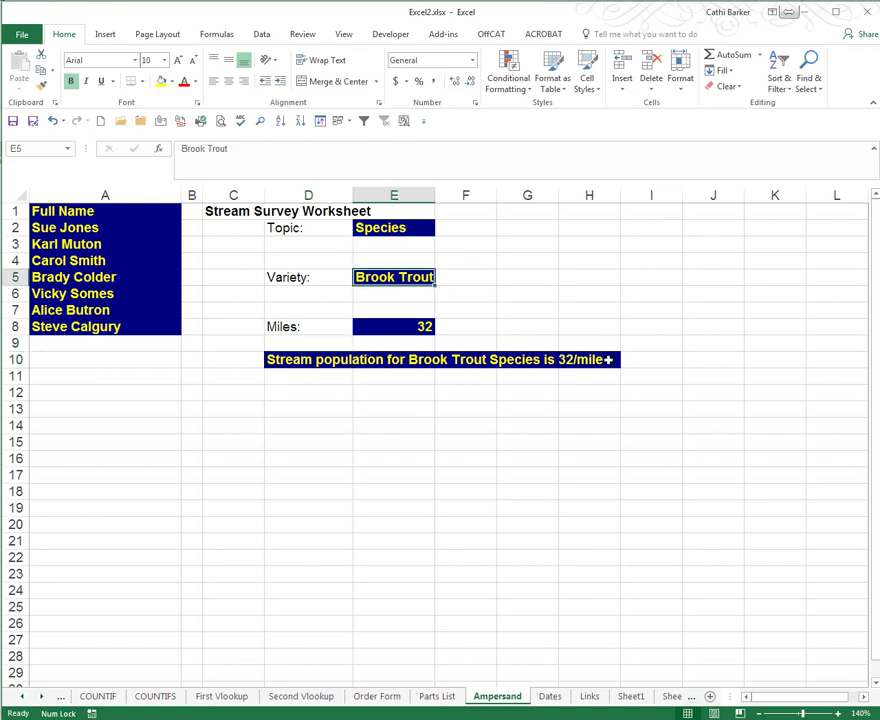
text(Rai)
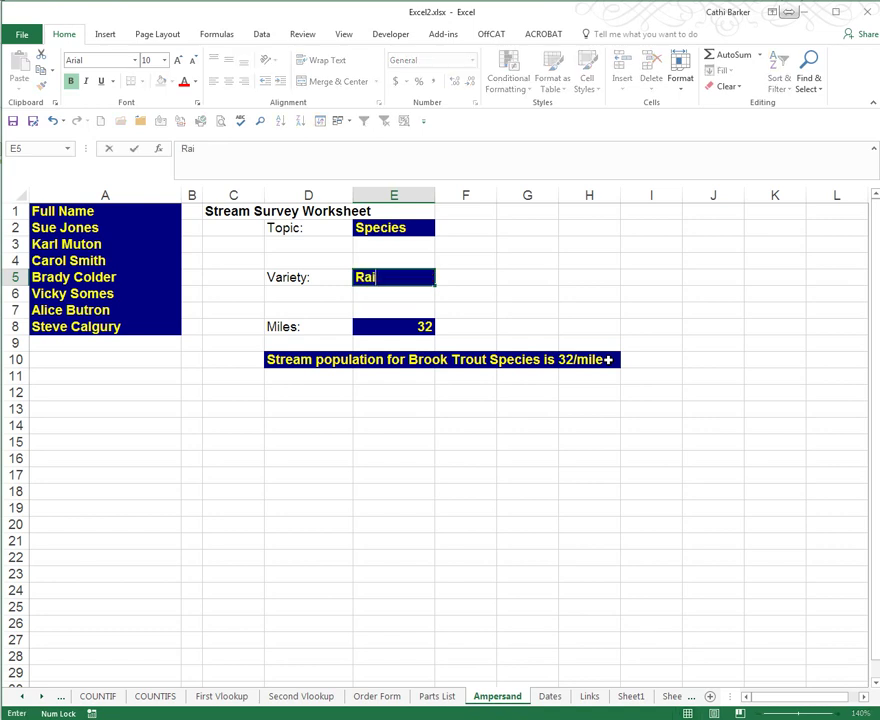
text(nbow Trout)
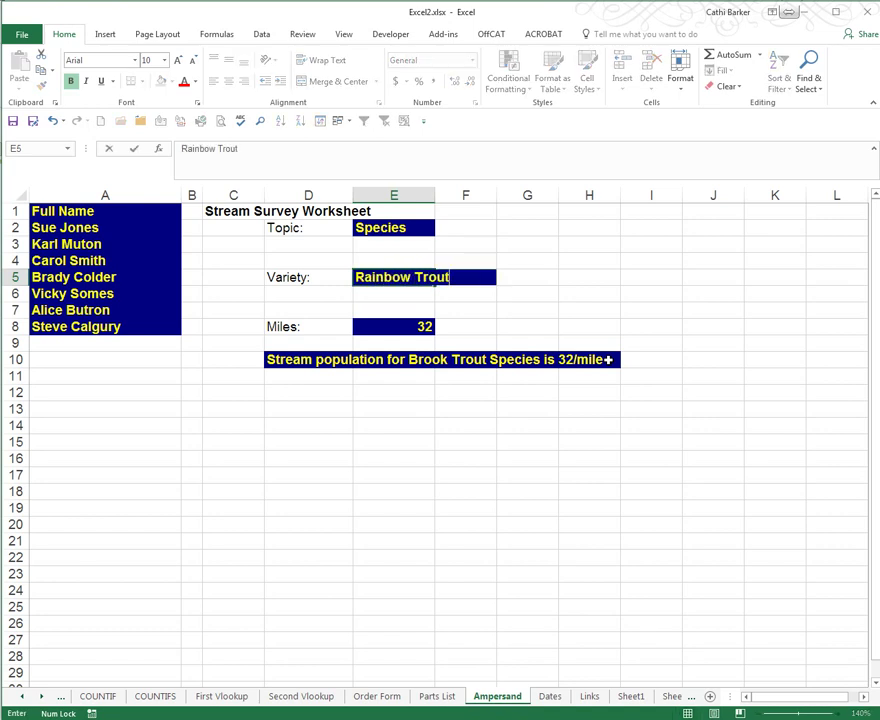
key(ctrl+Return)
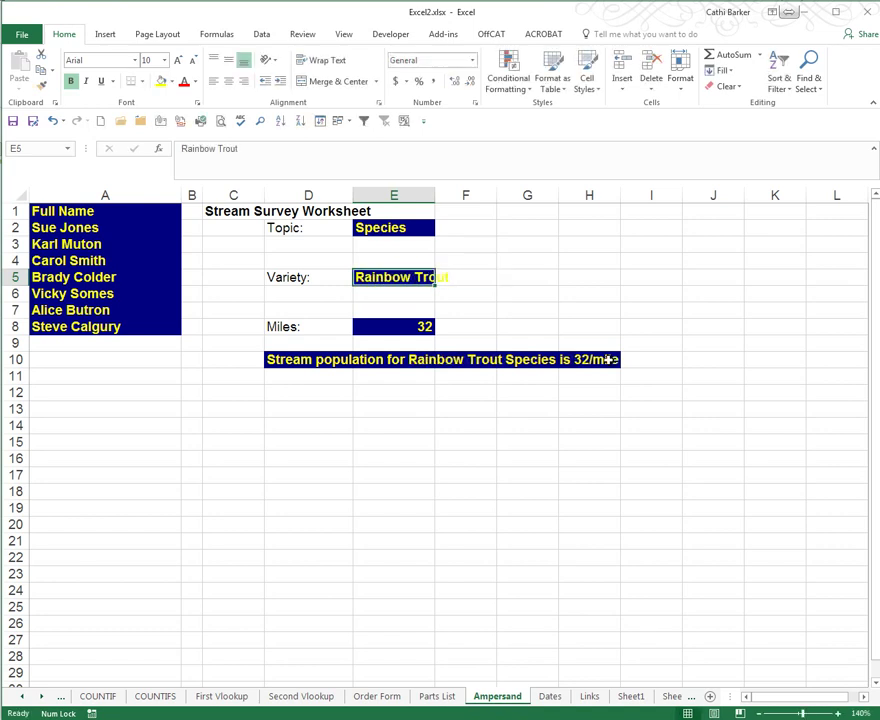
double_click(435, 195)
Step: Set the Miles value in E8 to 50
key(Down)
key(Down)
key(Down)
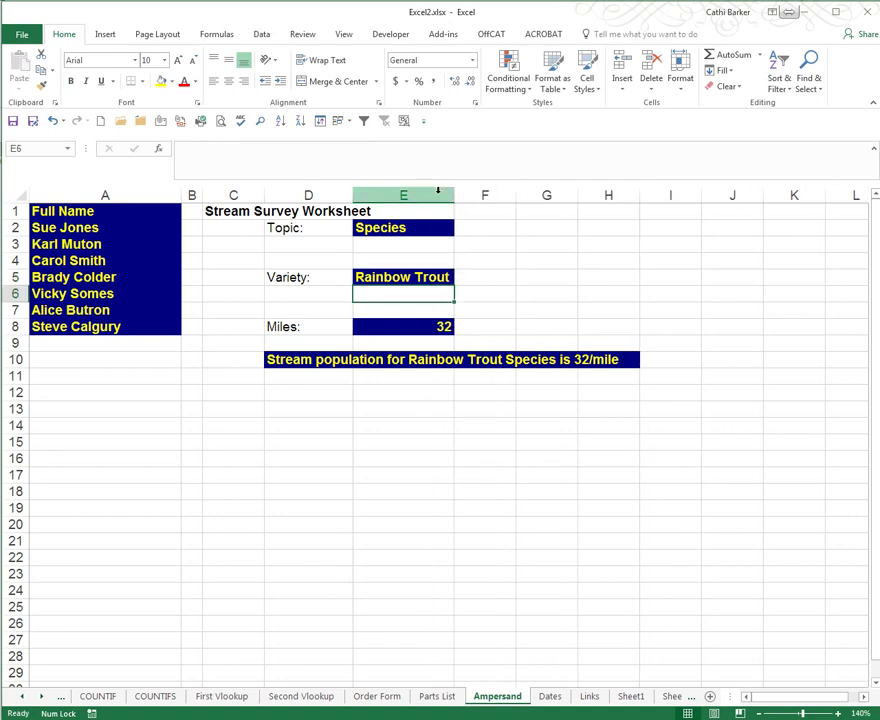
text(50)
key(ctrl+Return)
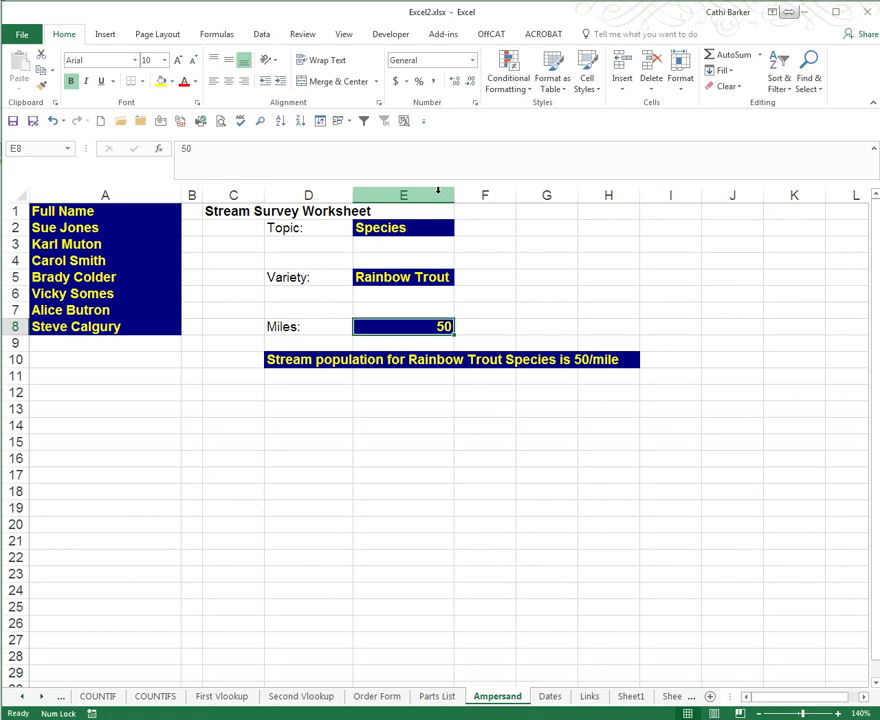
Step: Wrap the D10 sentence formula in the UPPER function and widen column D so the highlighted band covers the whole text
click(294, 359)
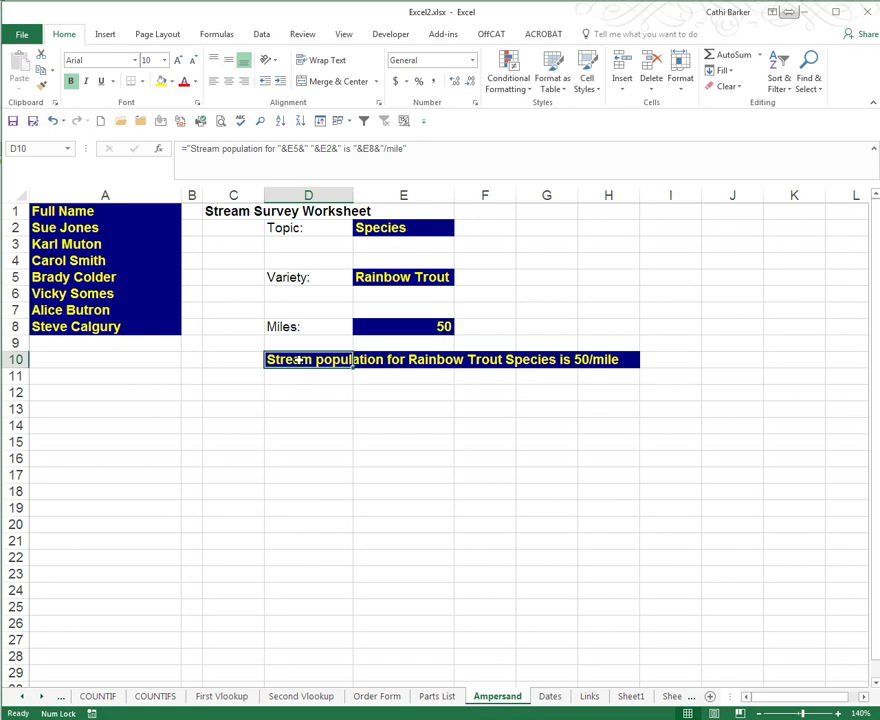
click(195, 162)
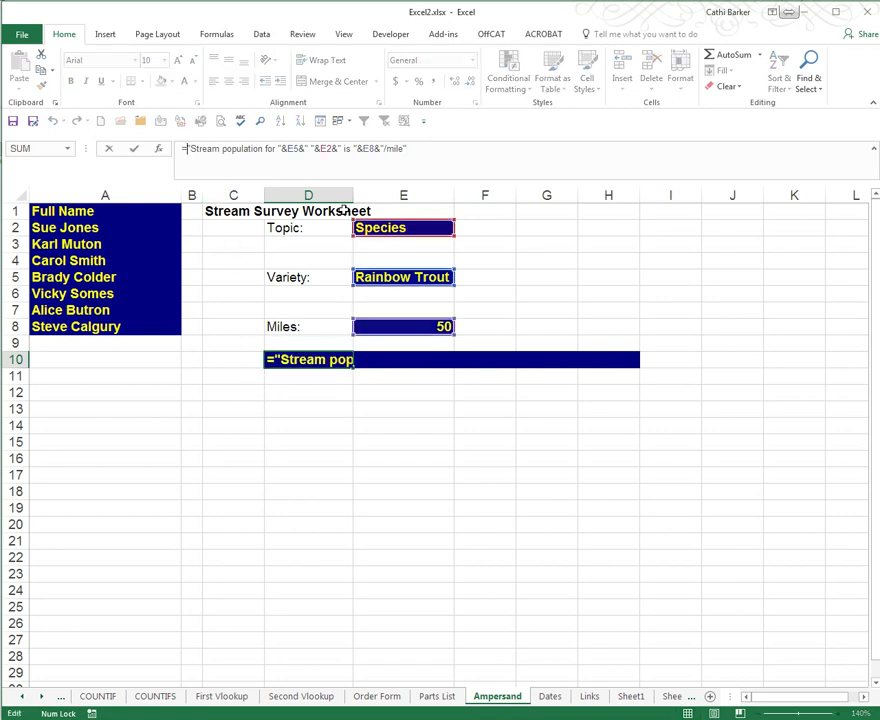
text(u)
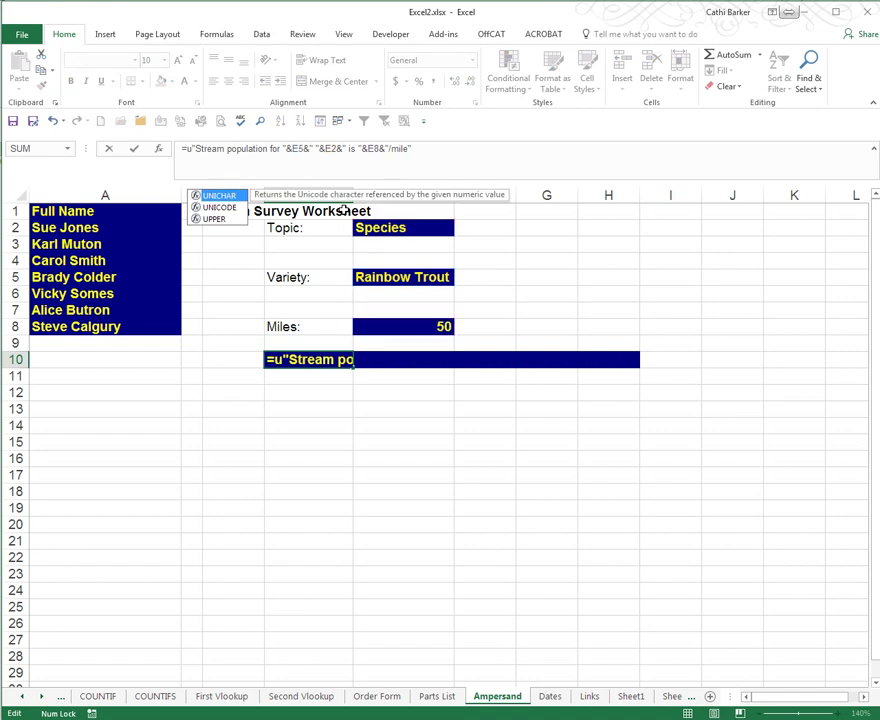
double_click(226, 218)
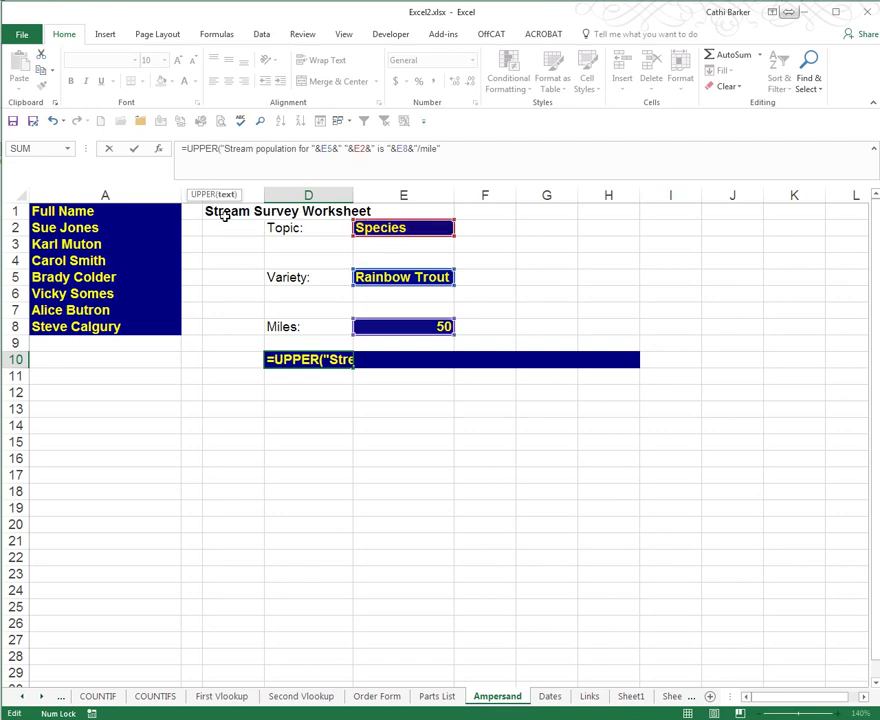
key(ctrl+Return)
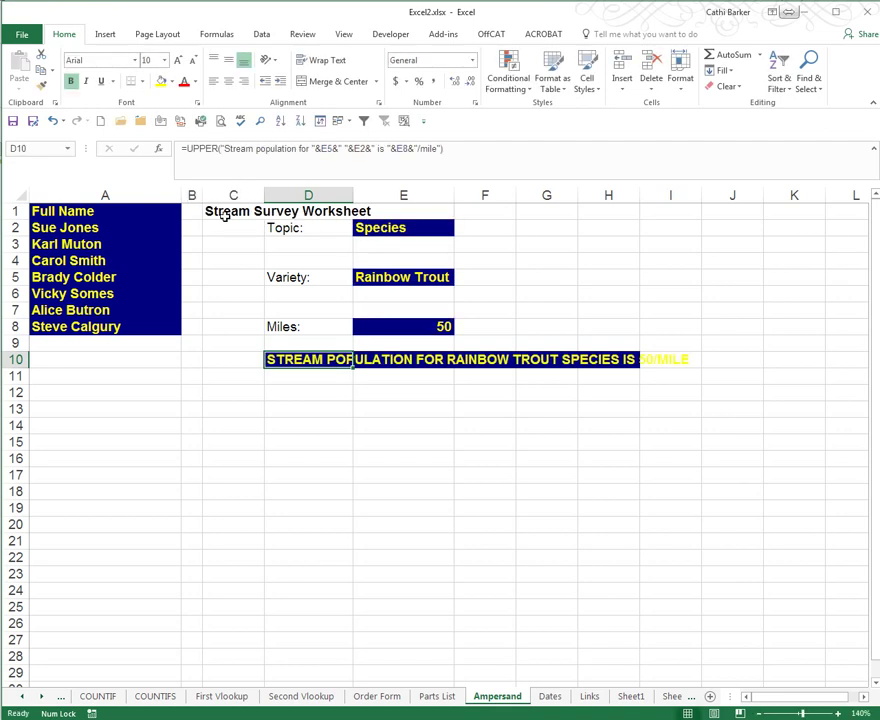
drag(353, 195, 404, 195)
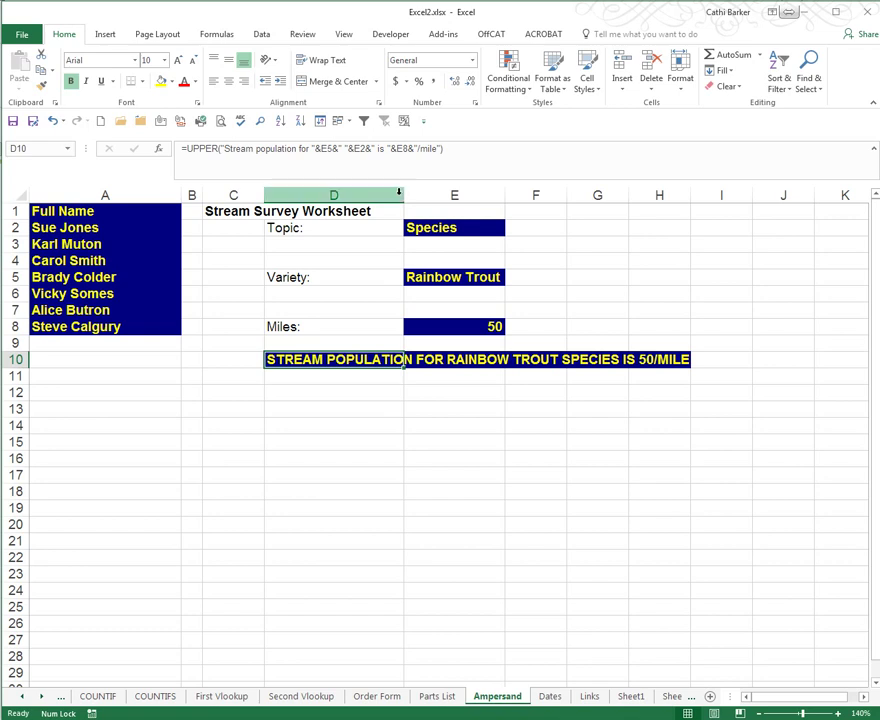
Step: Replace the UPPER function in the D10 formula with LOWER
double_click(210, 148)
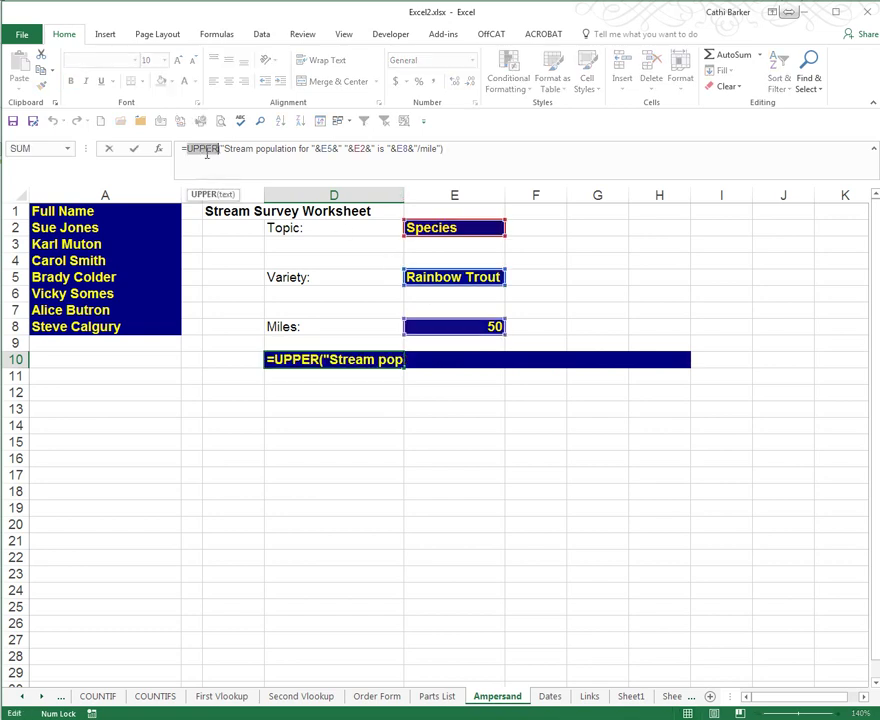
text(lo)
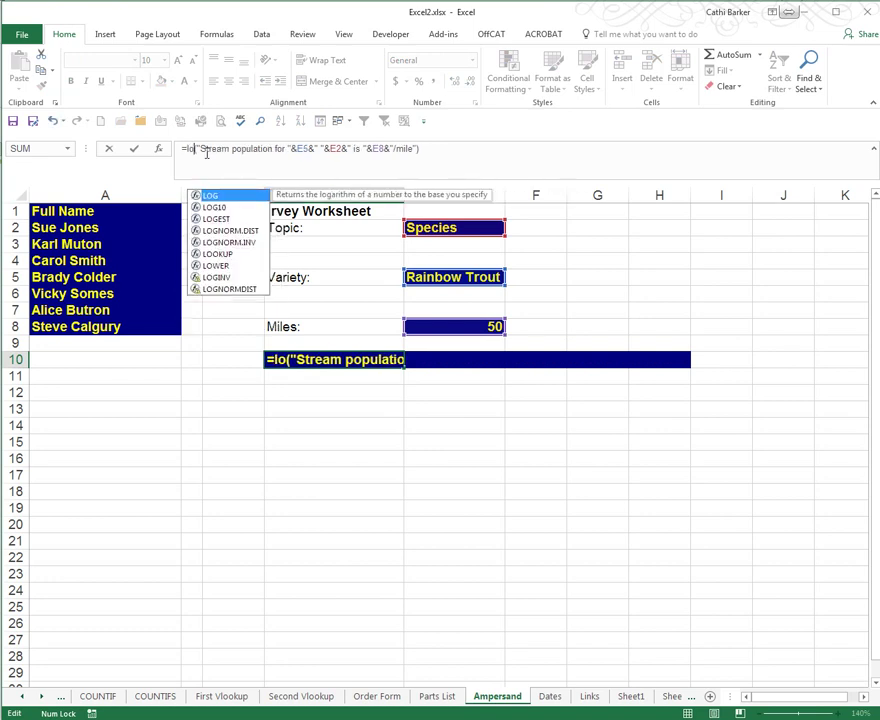
double_click(220, 265)
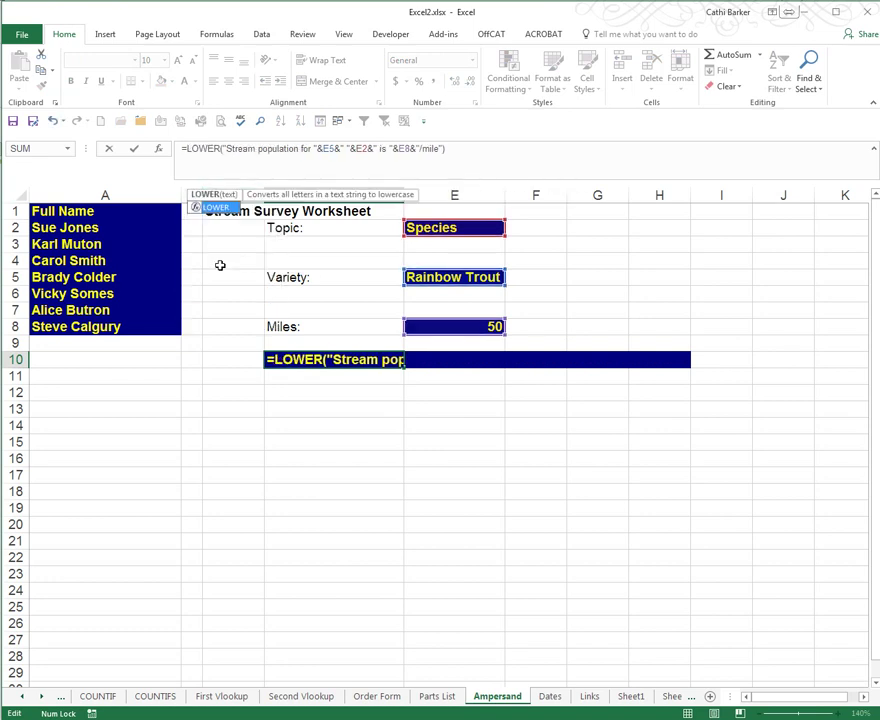
key(ctrl+Return)
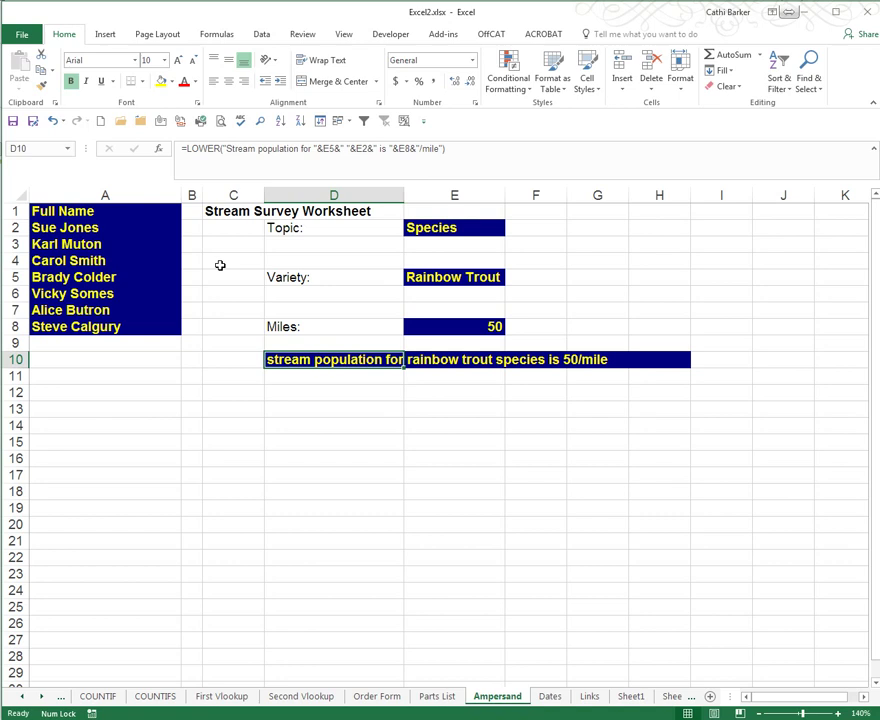
Step: Replace the LOWER function in the D10 formula with PROPER
double_click(203, 148)
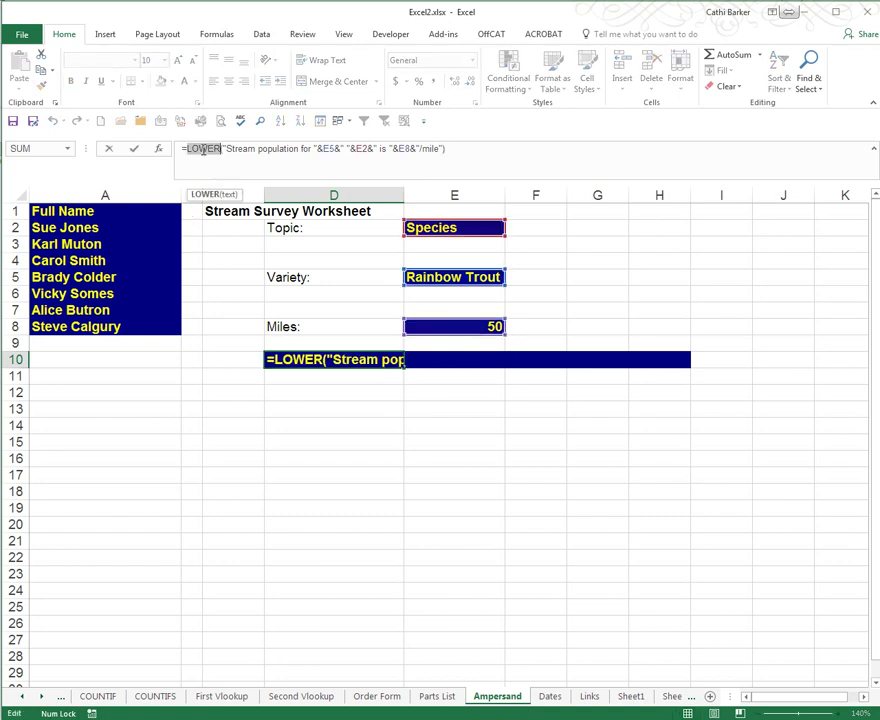
text(pr)
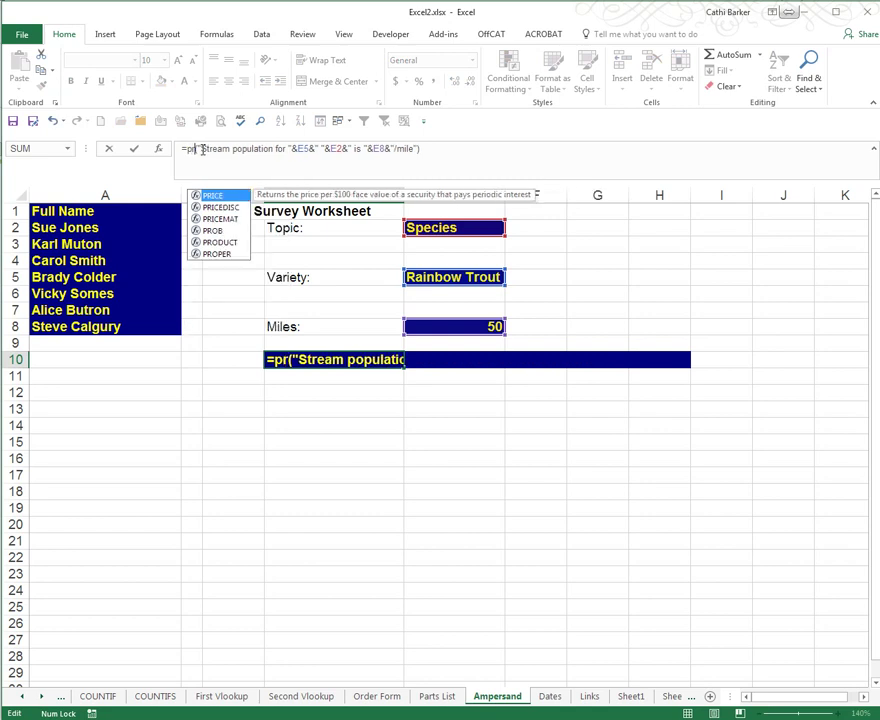
double_click(224, 254)
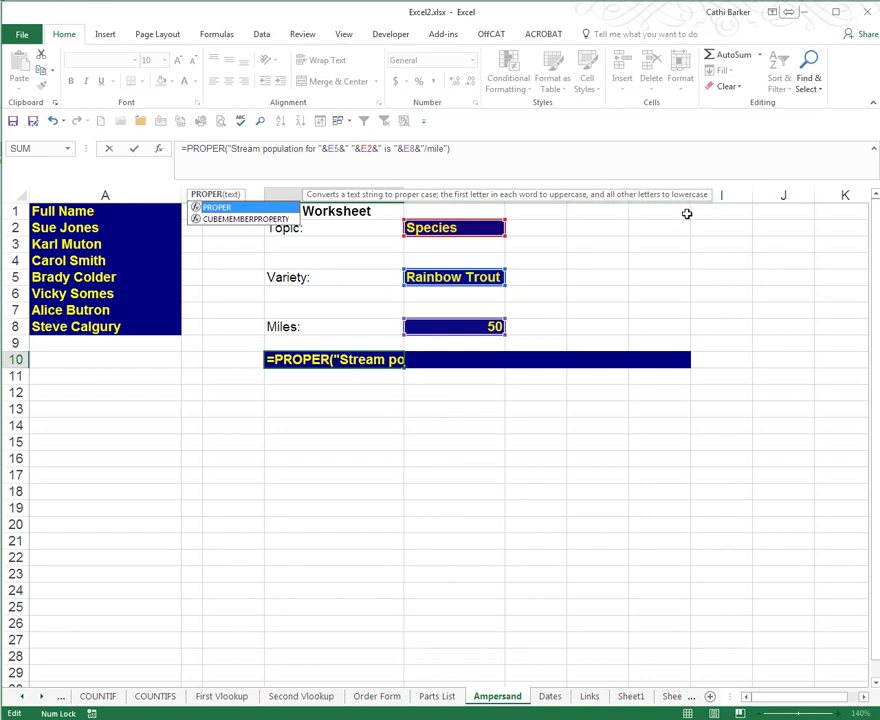
key(ctrl+Return)
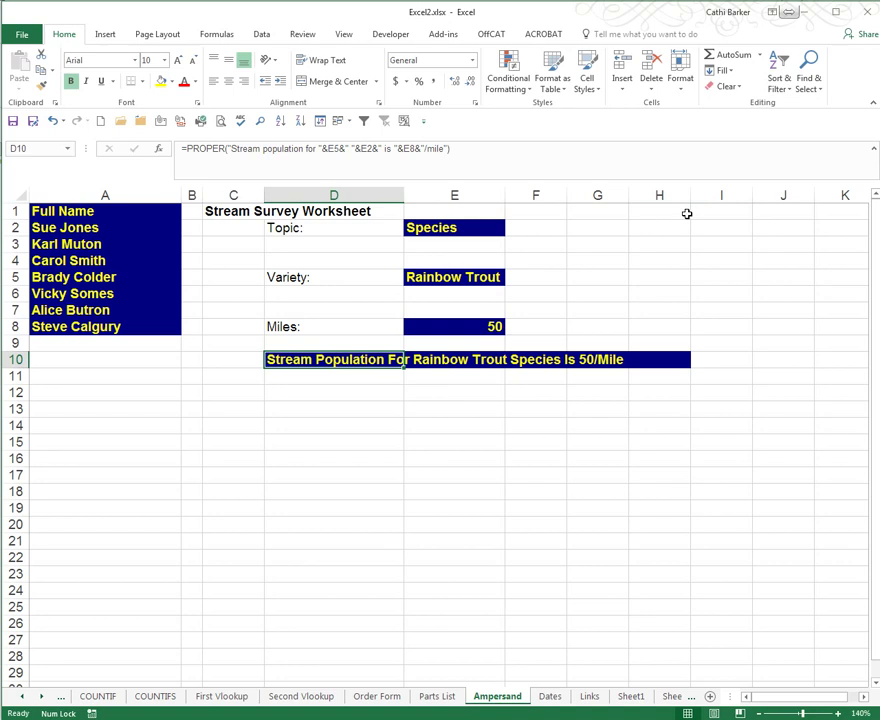
click(382, 380)
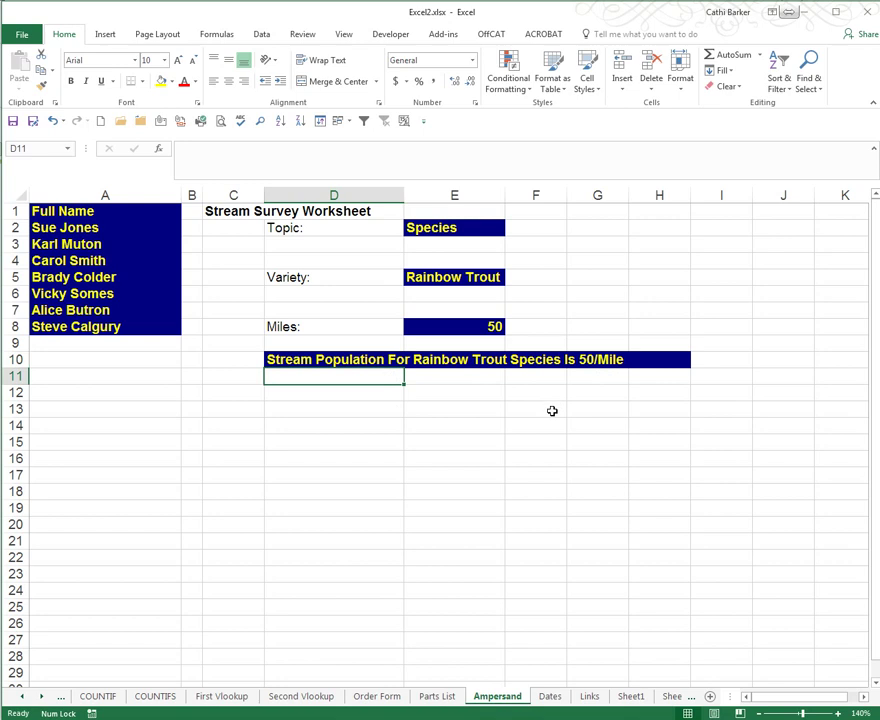
click(367, 359)
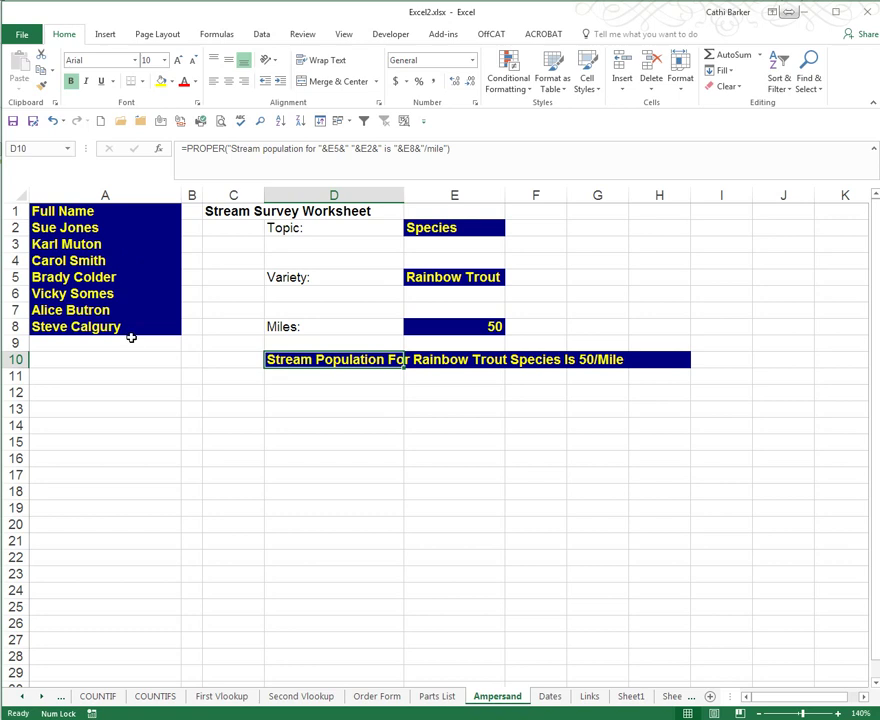
Step: Start Text to Columns on the full names in A2:A8 as delimited data, with Space instead of Tab as delimiter
drag(92, 228, 82, 330)
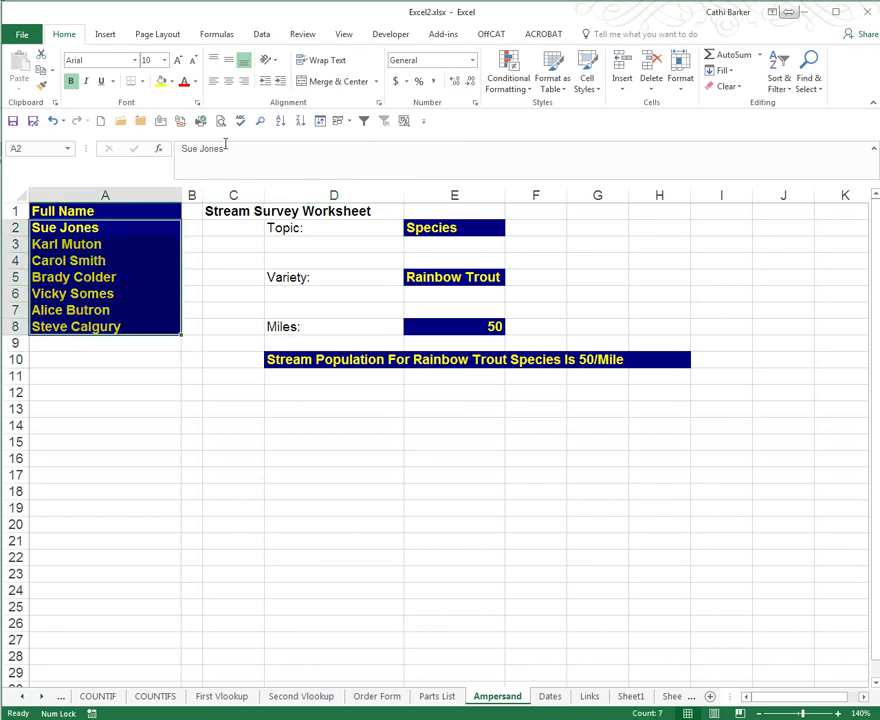
click(263, 37)
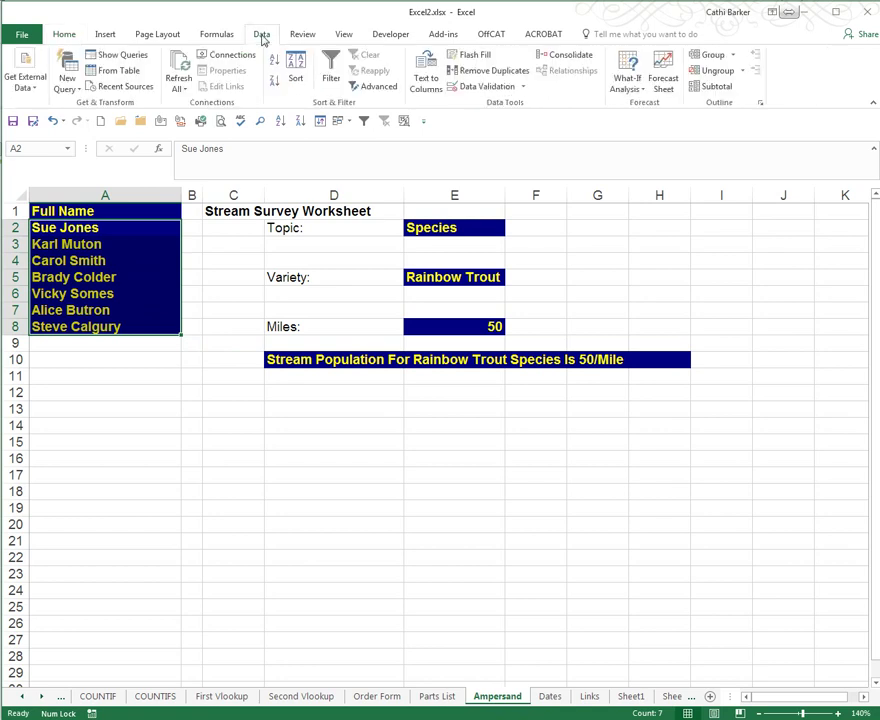
click(431, 88)
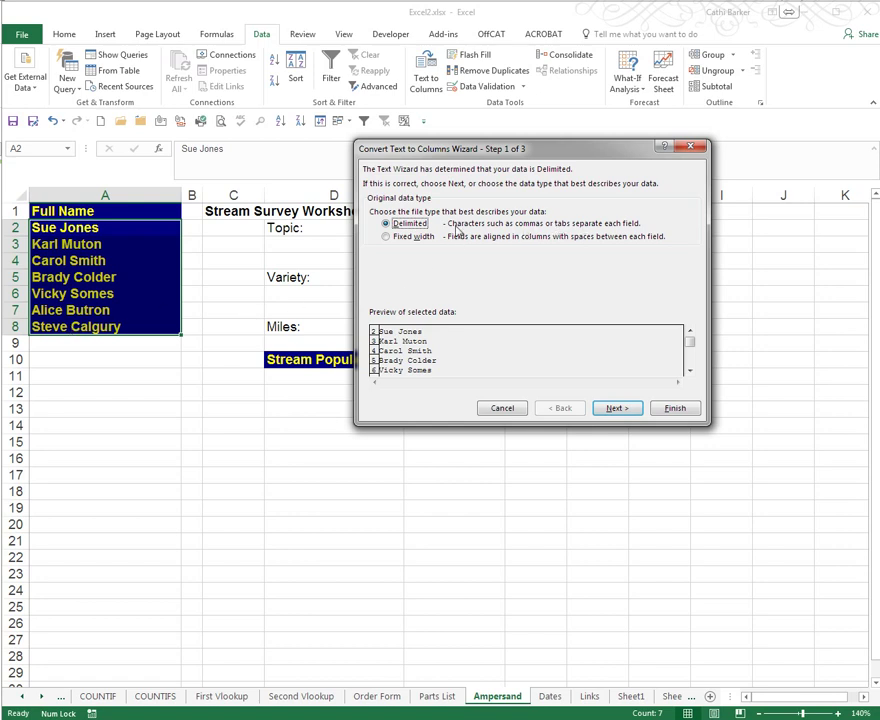
click(617, 411)
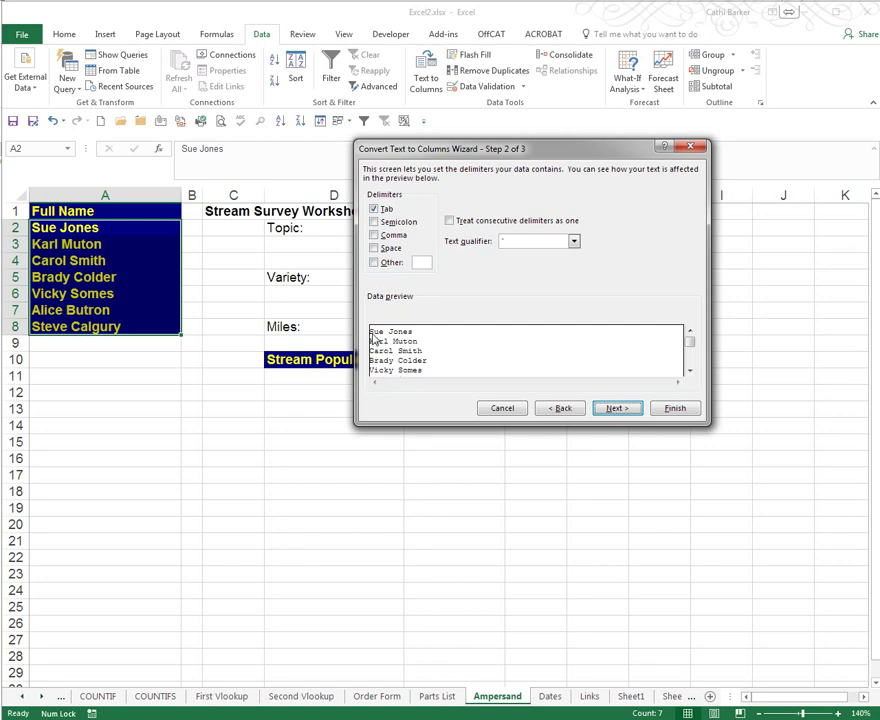
click(374, 209)
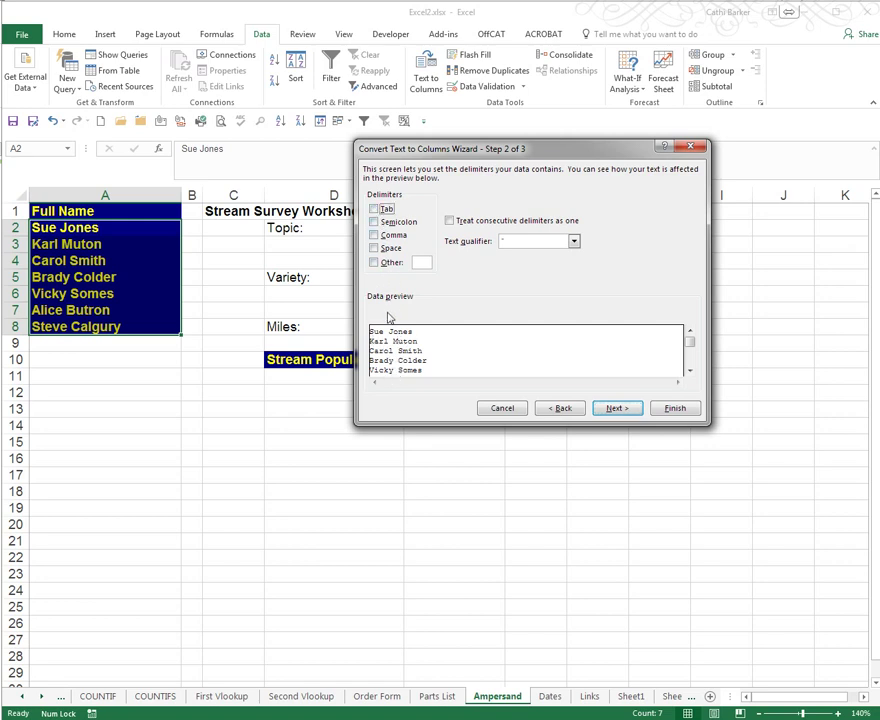
click(374, 248)
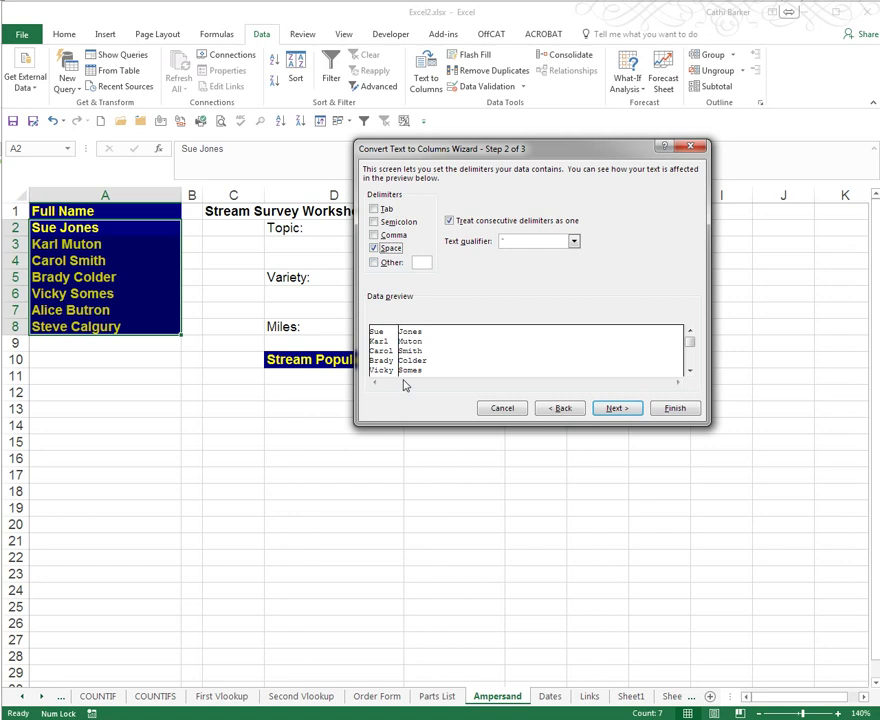
Step: Set the split's destination to D14 with General column format and finish the Text to Columns conversion
click(616, 408)
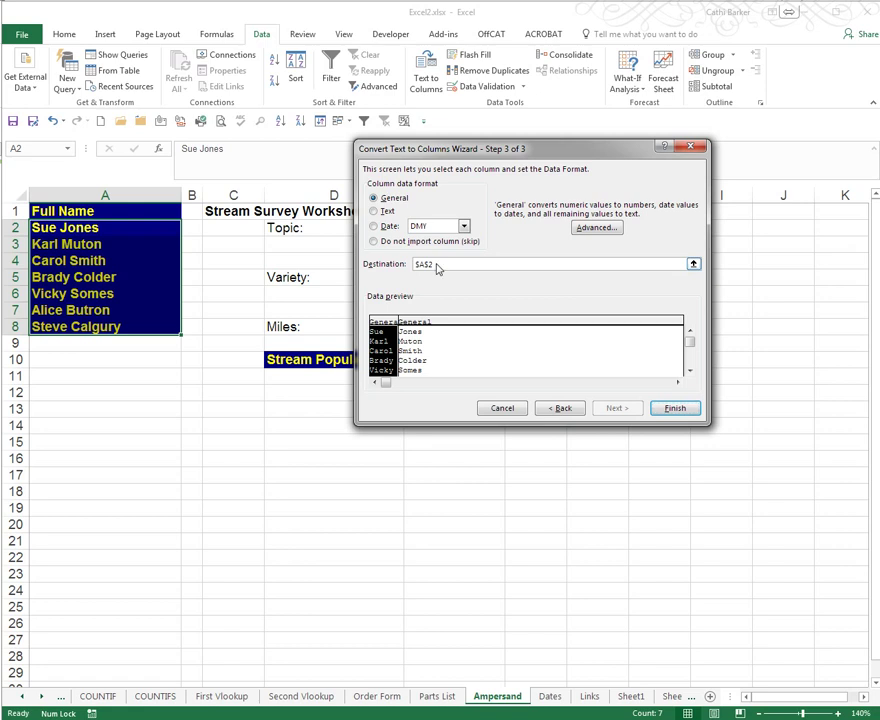
double_click(437, 266)
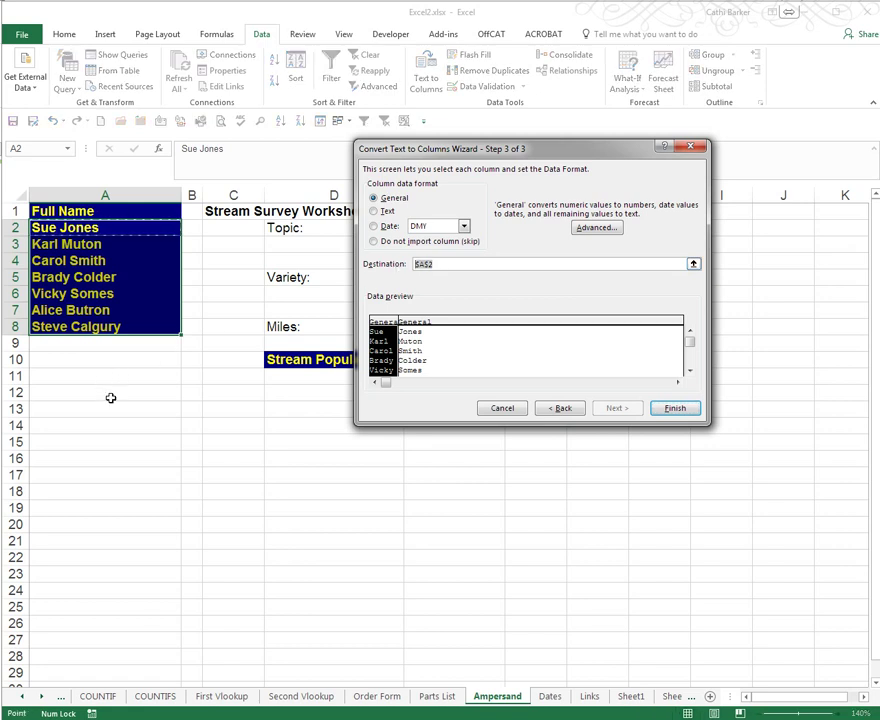
click(297, 426)
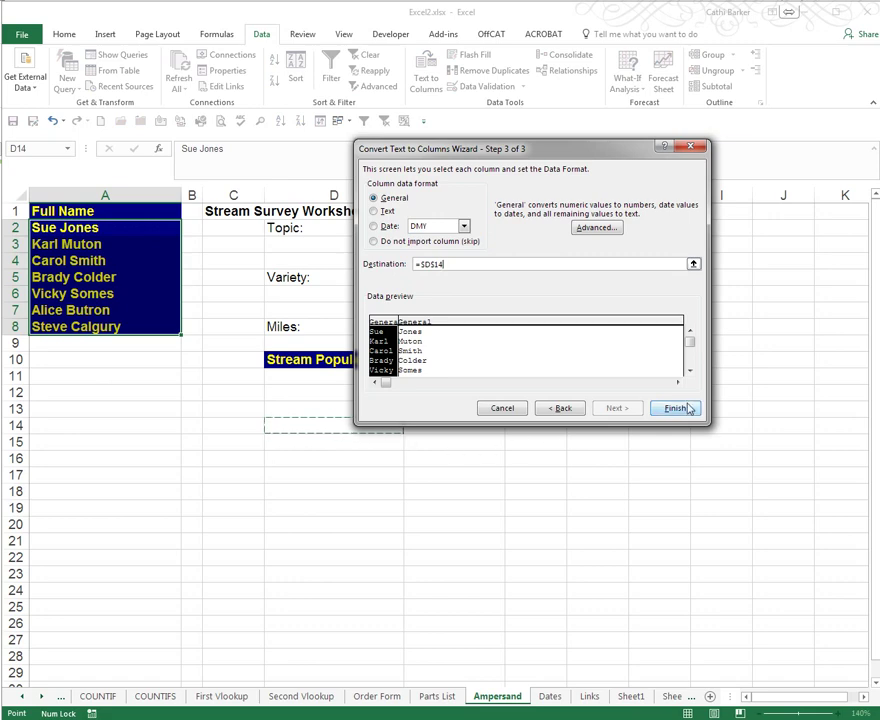
click(676, 408)
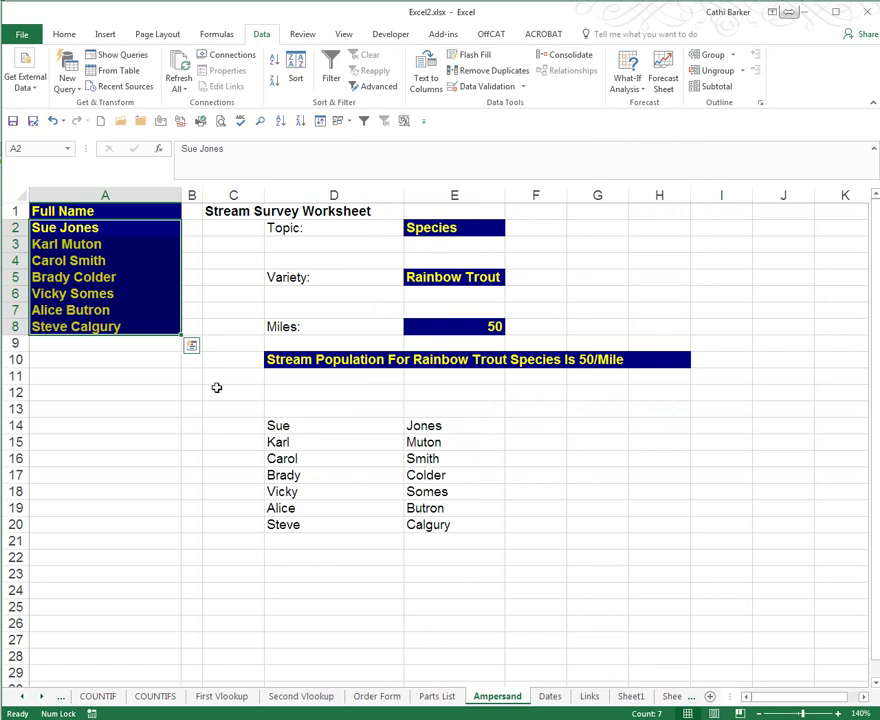
click(128, 229)
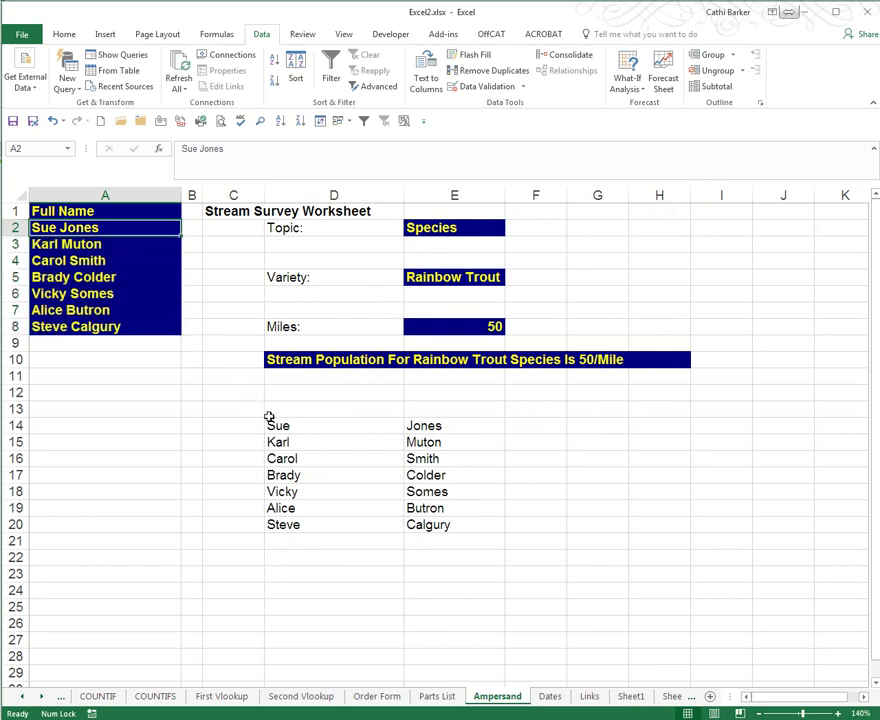